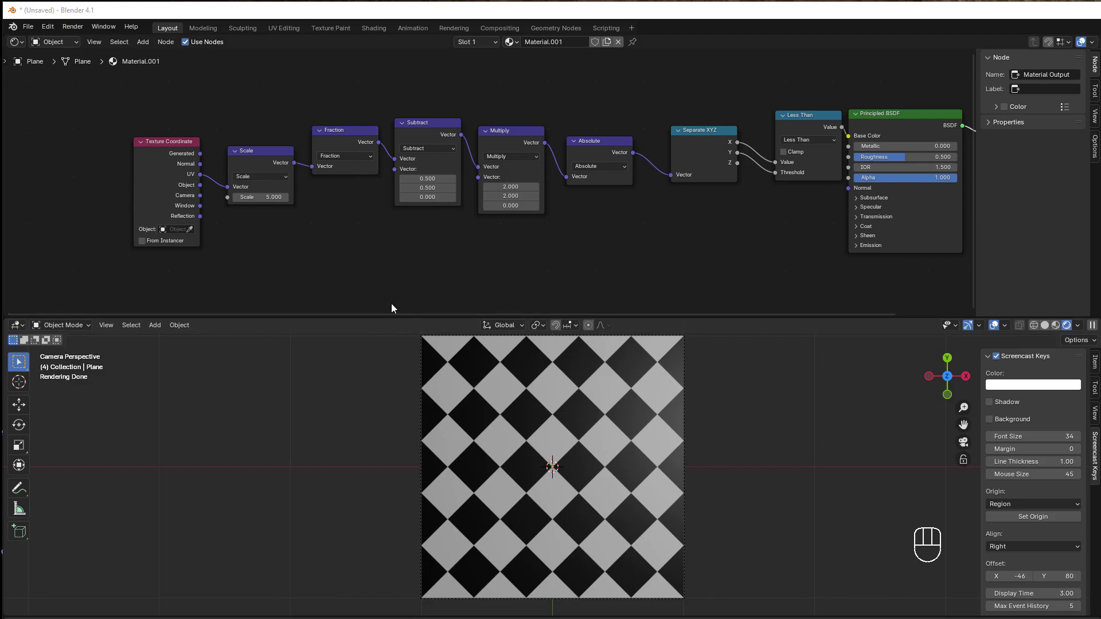
# - Try a higher value on the Scale node to see the tiling change, and set it back to 5
pyautogui.scroll(4, 344, 194)
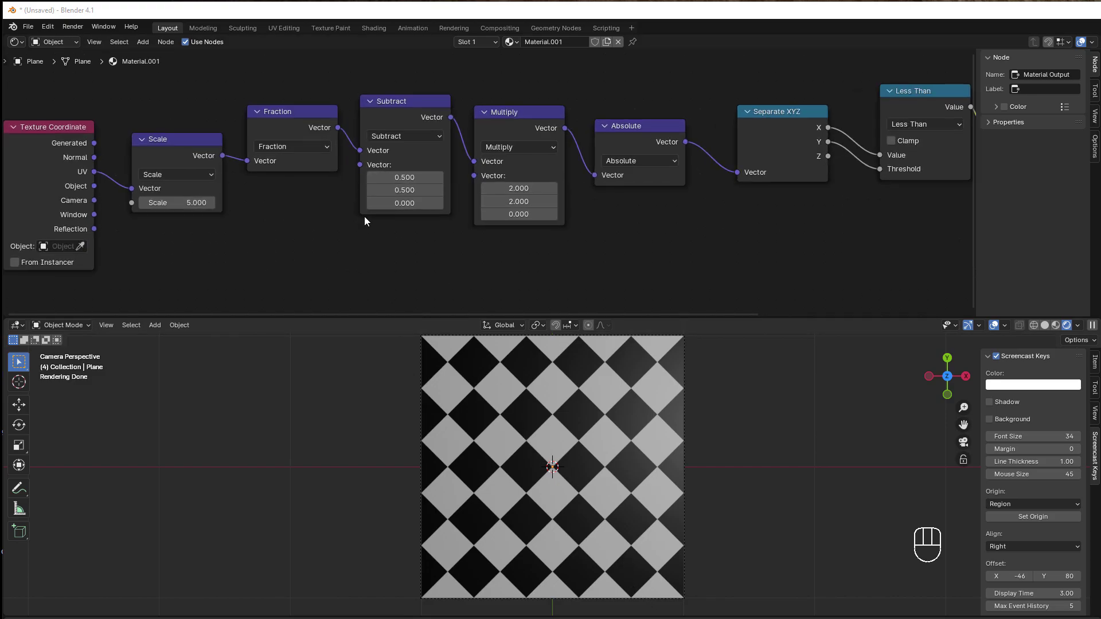
pyautogui.moveTo(284, 232); pyautogui.dragTo(433, 240, button='middle')
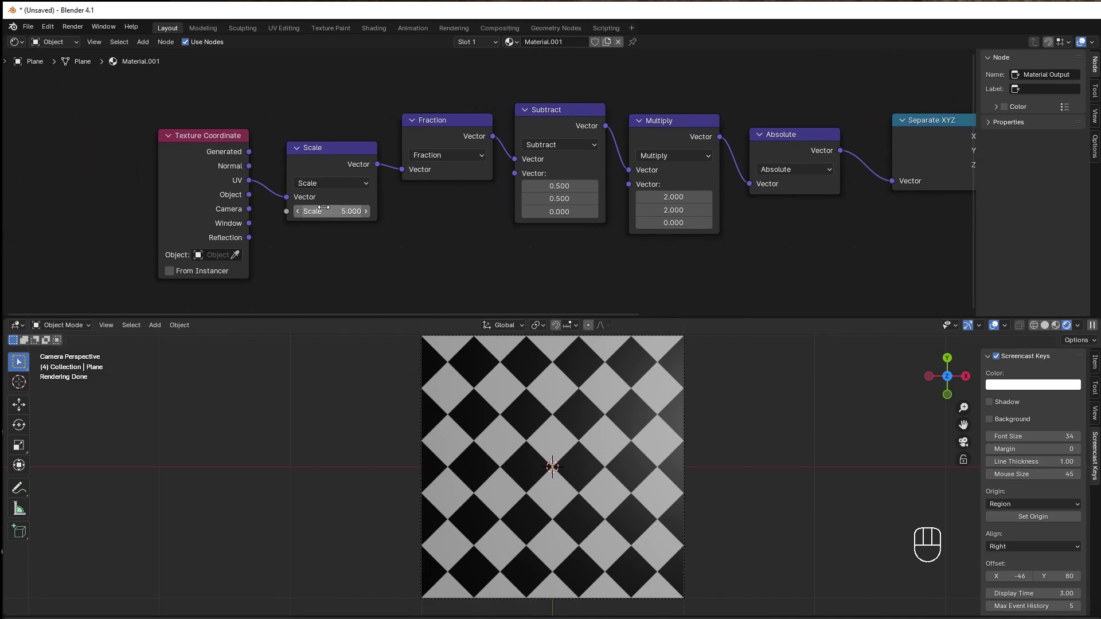
pyautogui.moveTo(274, 77); pyautogui.dragTo(494, 255)
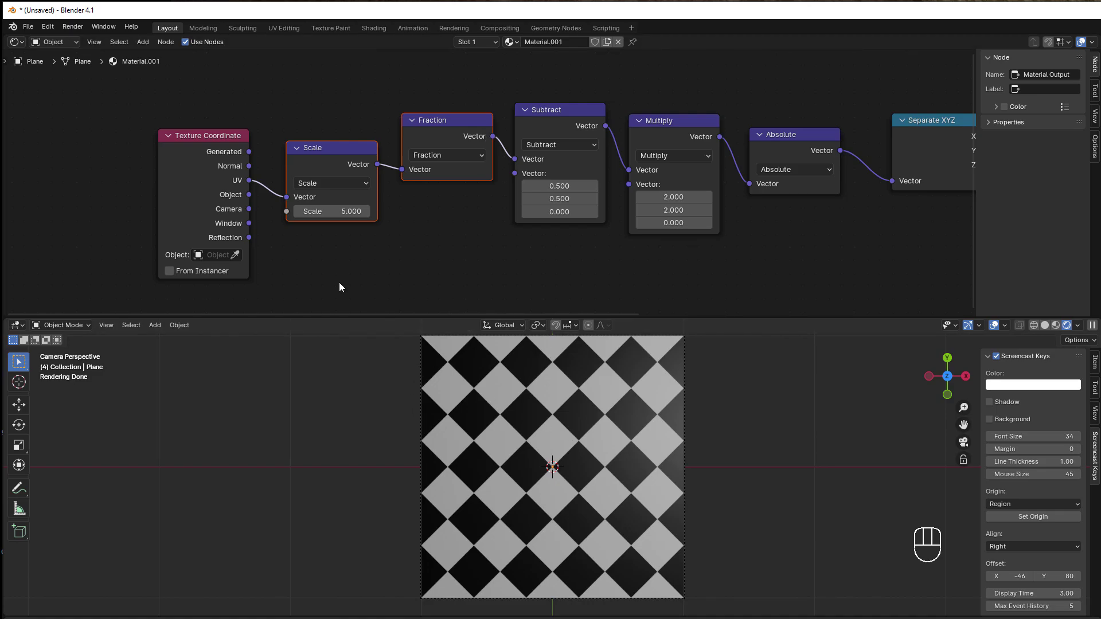
pyautogui.moveTo(345, 211)
pyautogui.mouseDown()
pyautogui.moveTo(402, 211)
pyautogui.moveTo(322, 211)
pyautogui.moveTo(357, 211)
pyautogui.mouseUp()
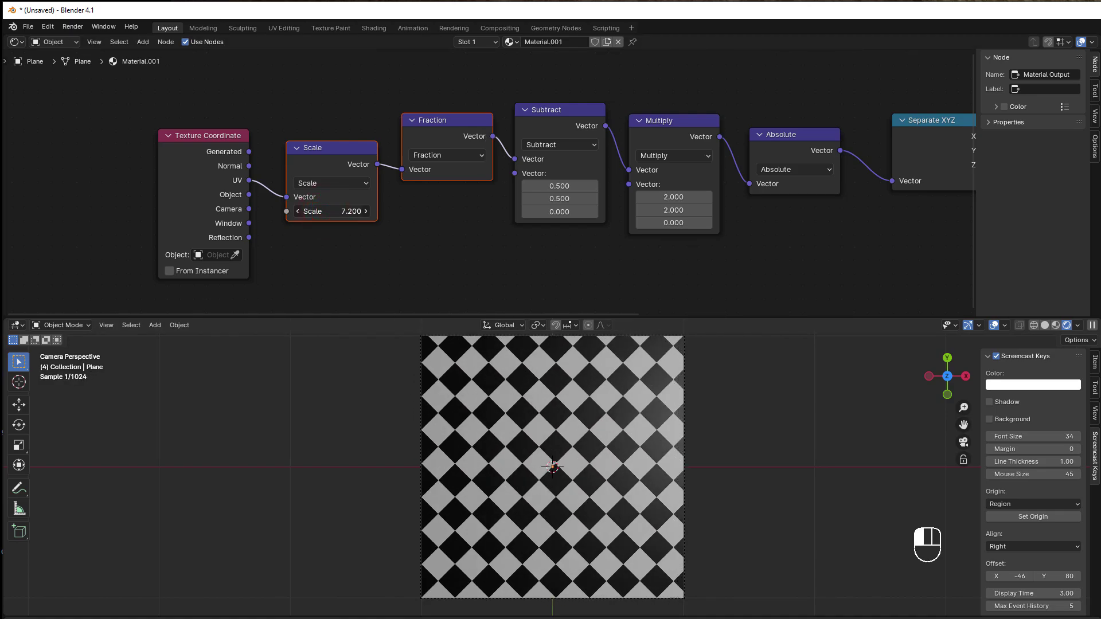
pyautogui.click(319, 211)
pyautogui.write('5')
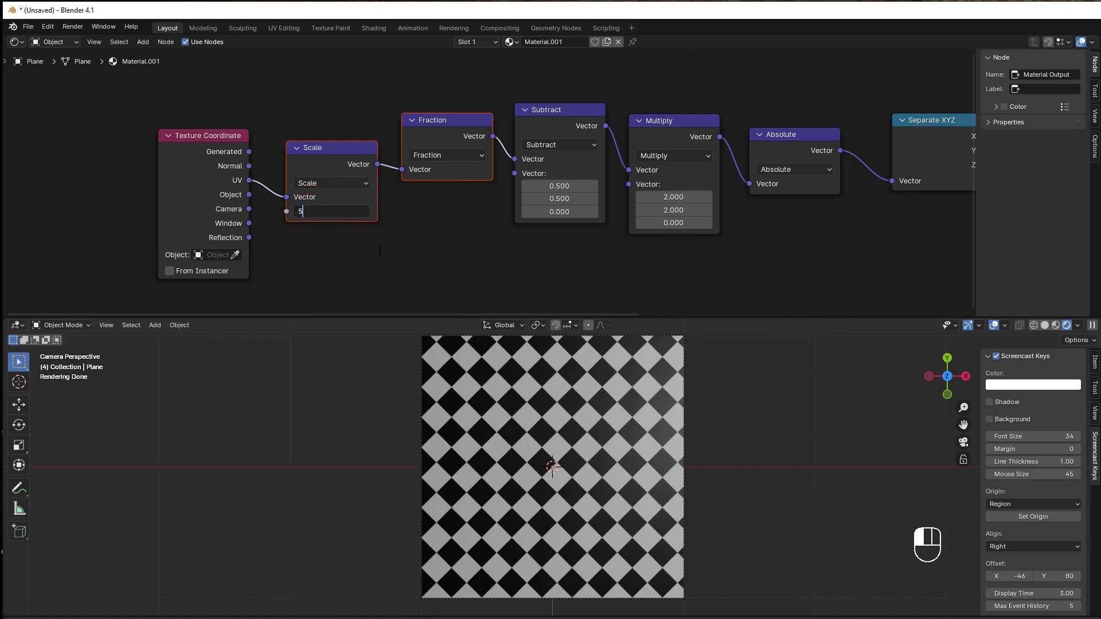
pyautogui.click(379, 250)
# - Space the Texture Coordinate, Scale and Fraction nodes apart from the Subtract, Multiply and Absolute nodes
pyautogui.moveTo(594, 255); pyautogui.dragTo(490, 242, button='middle')
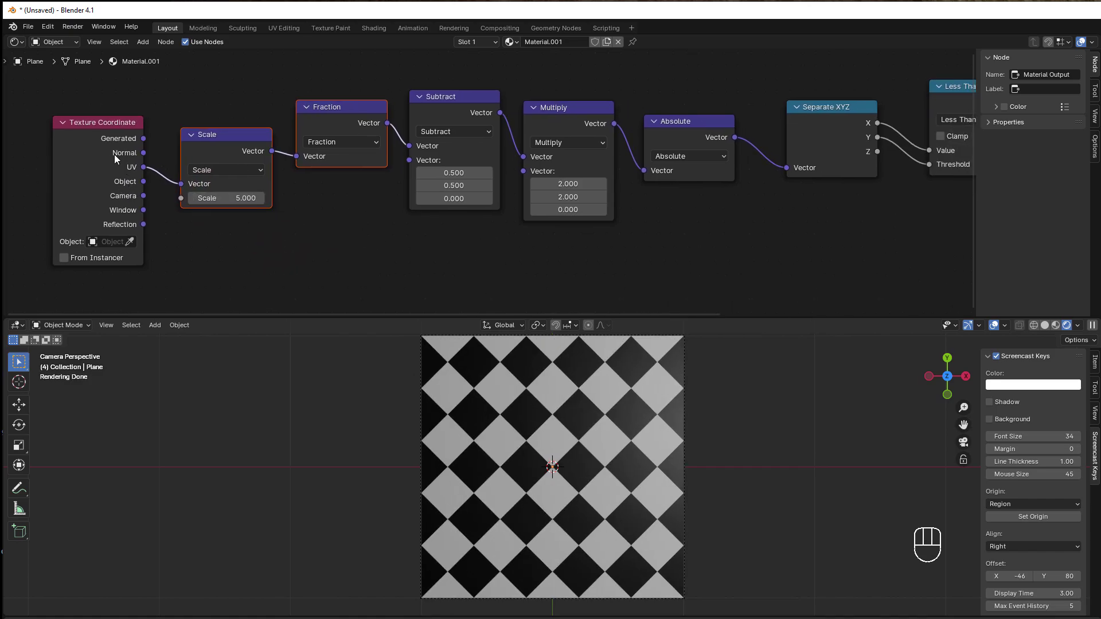
pyautogui.moveTo(118, 160); pyautogui.dragTo(116, 179)
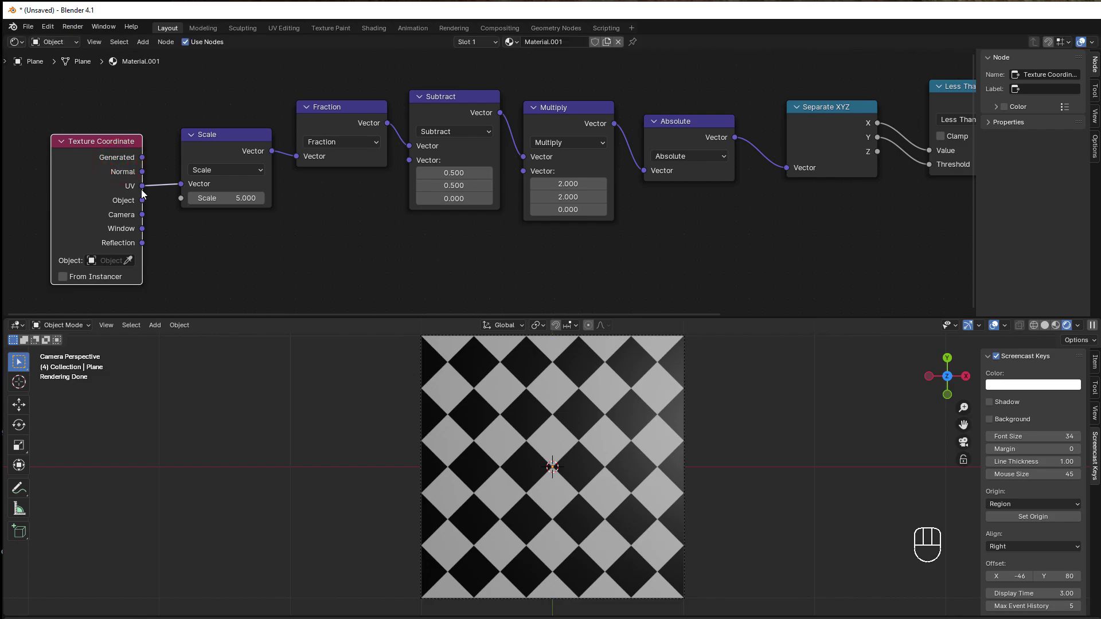
pyautogui.moveTo(400, 66); pyautogui.dragTo(755, 241)
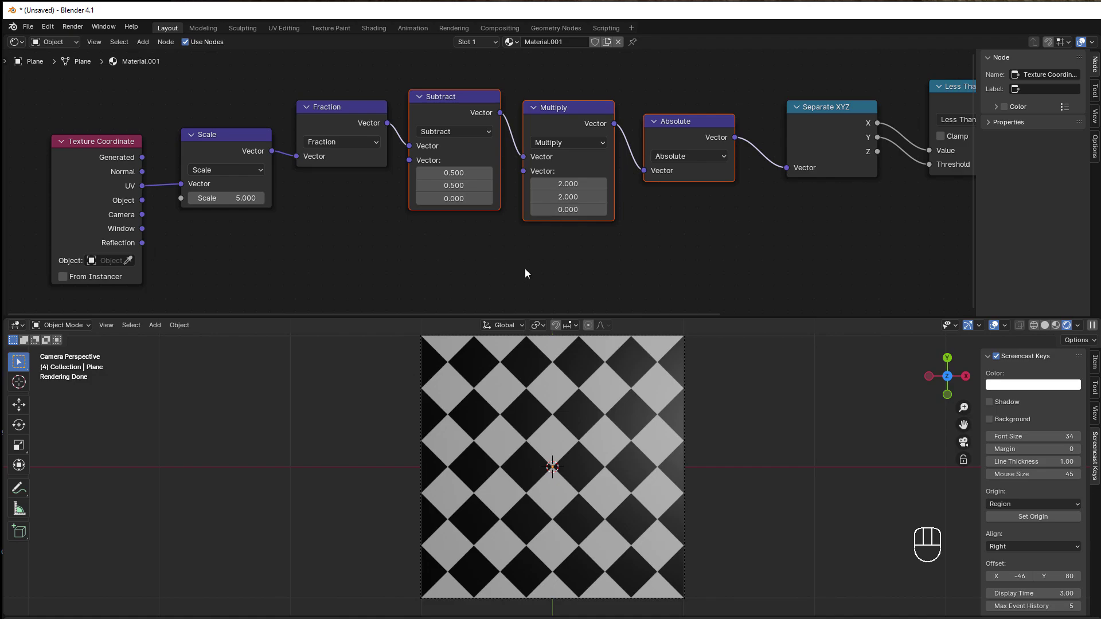
pyautogui.scroll(-2, 505, 266)
pyautogui.moveTo(505, 266)
pyautogui.mouseDown(button='middle')
pyautogui.moveTo(496, 265)
pyautogui.moveTo(517, 272)
pyautogui.mouseUp(button='middle')
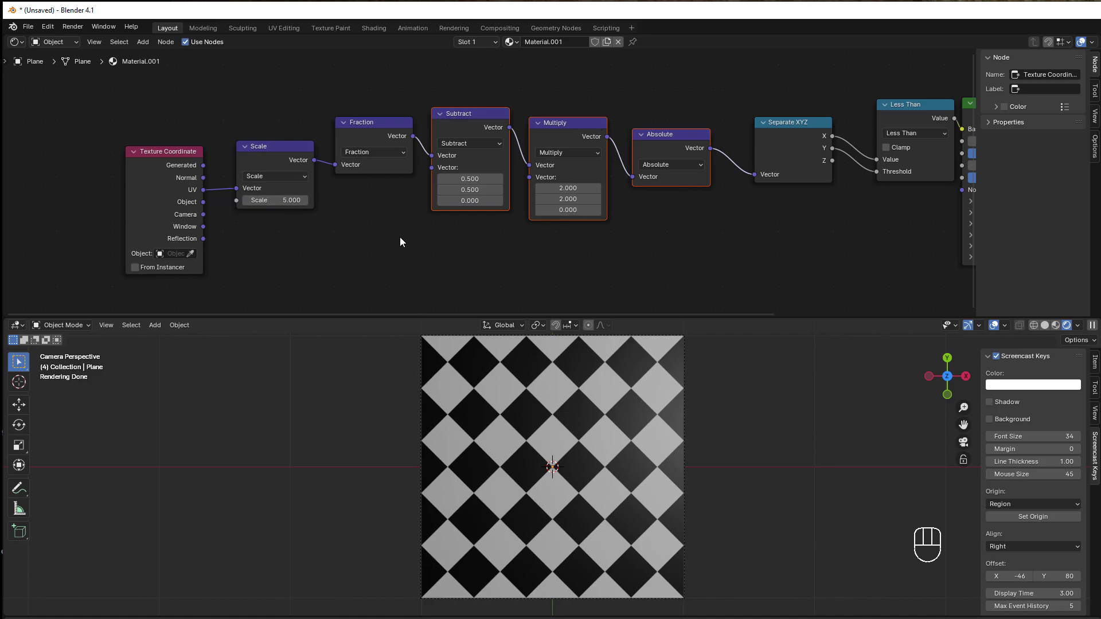
pyautogui.moveTo(400, 237); pyautogui.dragTo(521, 226, button='middle')
pyautogui.scroll(1, 529, 227)
pyautogui.moveTo(281, 180); pyautogui.dragTo(185, 178)
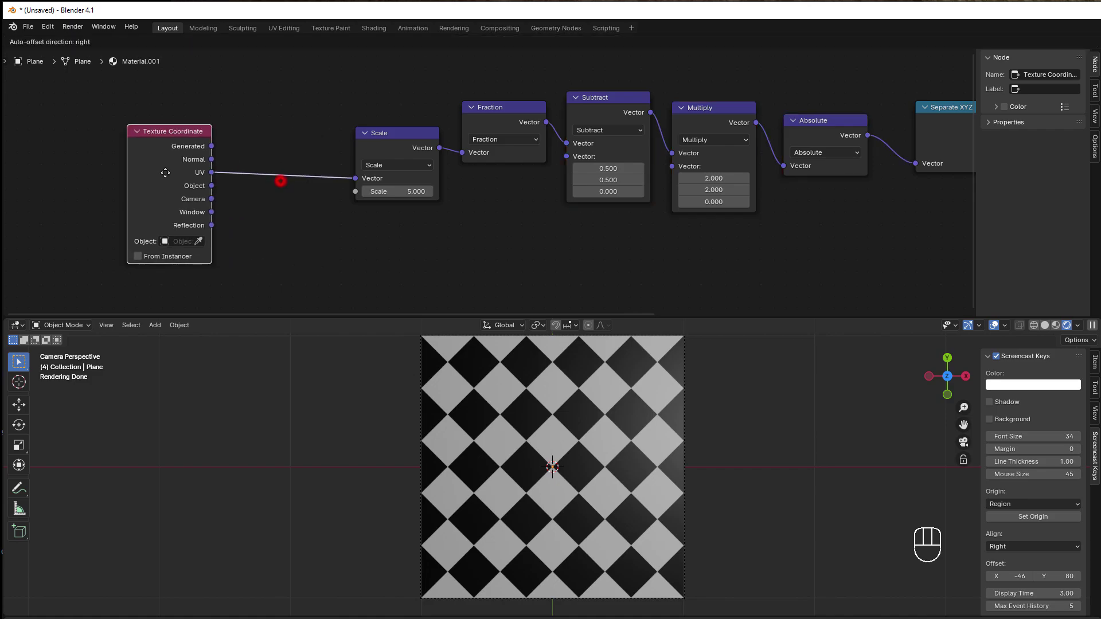
pyautogui.moveTo(424, 137); pyautogui.dragTo(384, 132)
pyautogui.moveTo(489, 119); pyautogui.dragTo(460, 115)
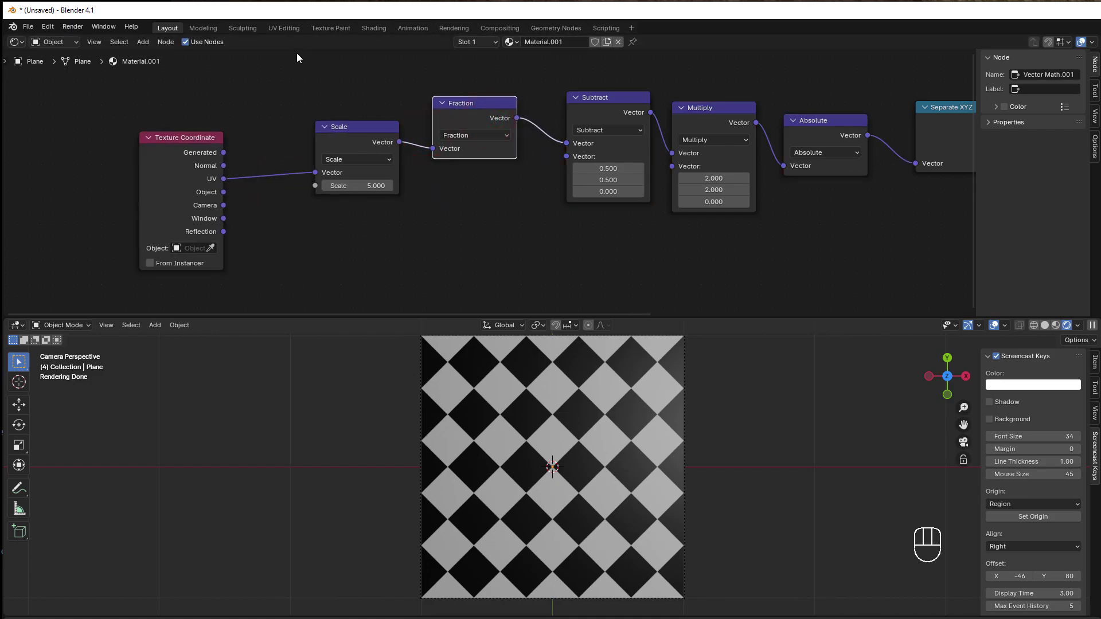
# - Group the Scale and Fraction nodes, exposing the Scale value as a group input
pyautogui.moveTo(297, 53); pyautogui.dragTo(531, 233)
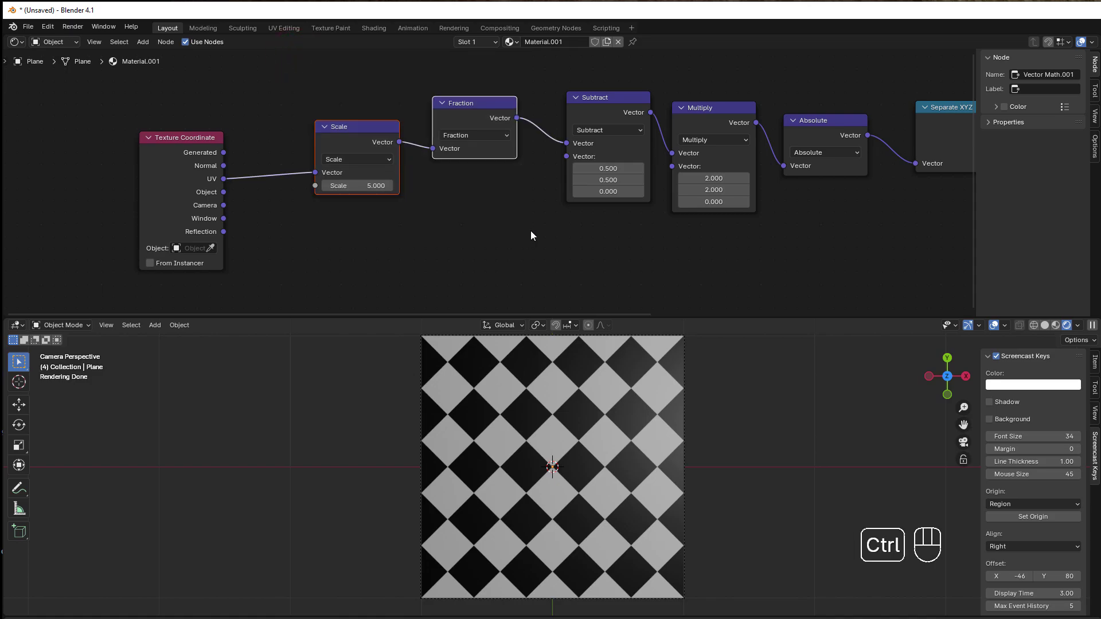
pyautogui.hotkey('ctrl', 'g')
pyautogui.scroll(1, 528, 238)
pyautogui.moveTo(521, 243); pyautogui.dragTo(563, 196, button='middle')
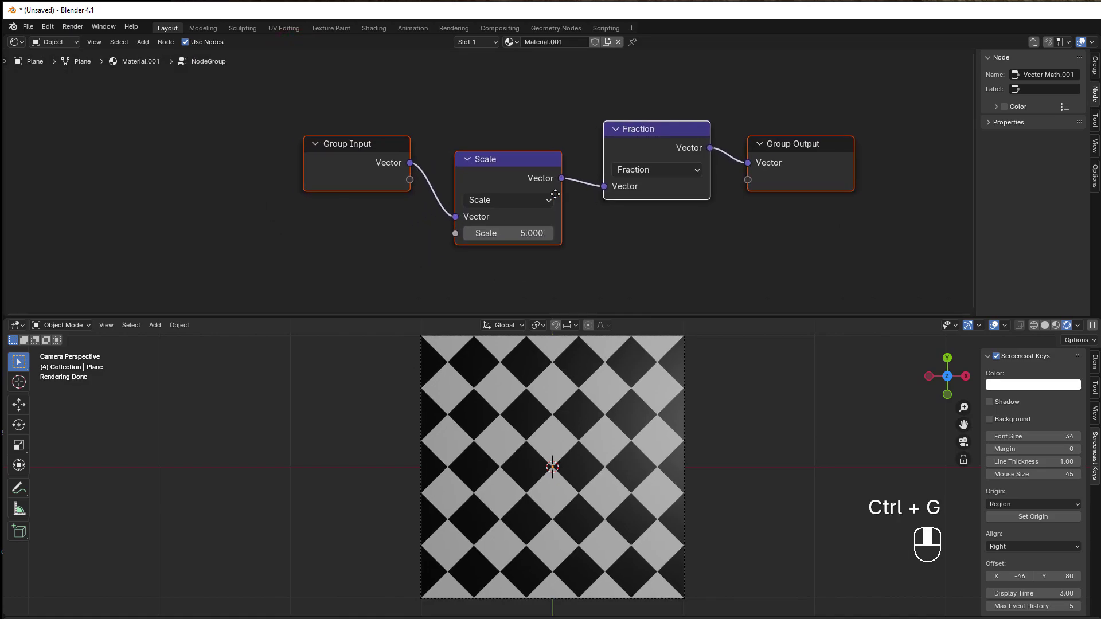
pyautogui.moveTo(452, 236); pyautogui.dragTo(411, 185)
pyautogui.moveTo(378, 172); pyautogui.dragTo(360, 201)
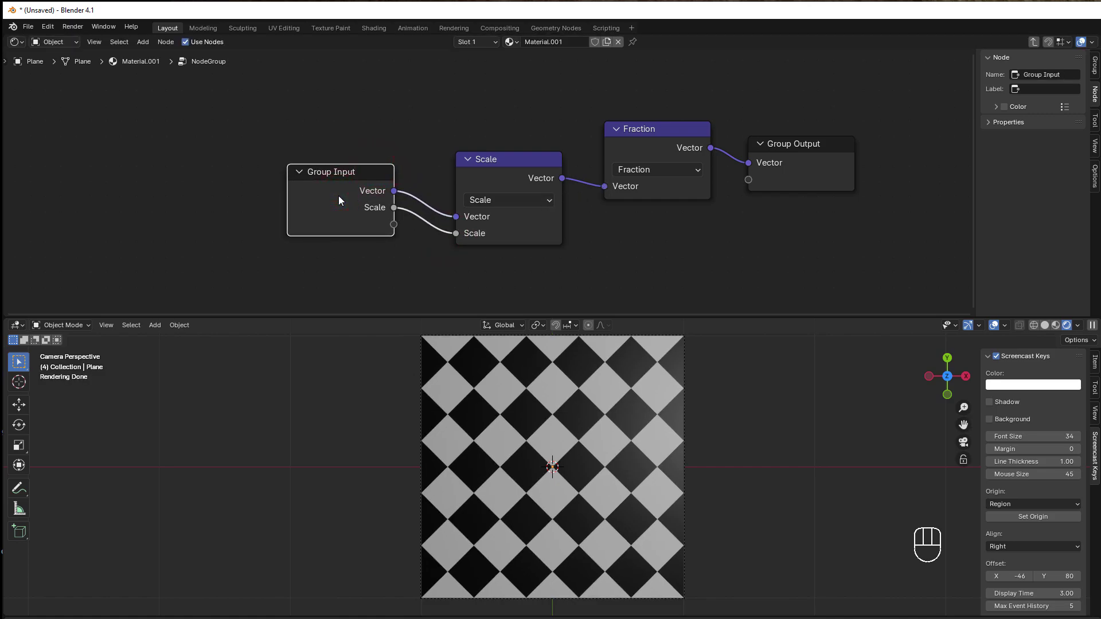
pyautogui.press('Tab')
# - Rename the new node group as Tiling
pyautogui.moveTo(371, 107); pyautogui.dragTo(358, 148)
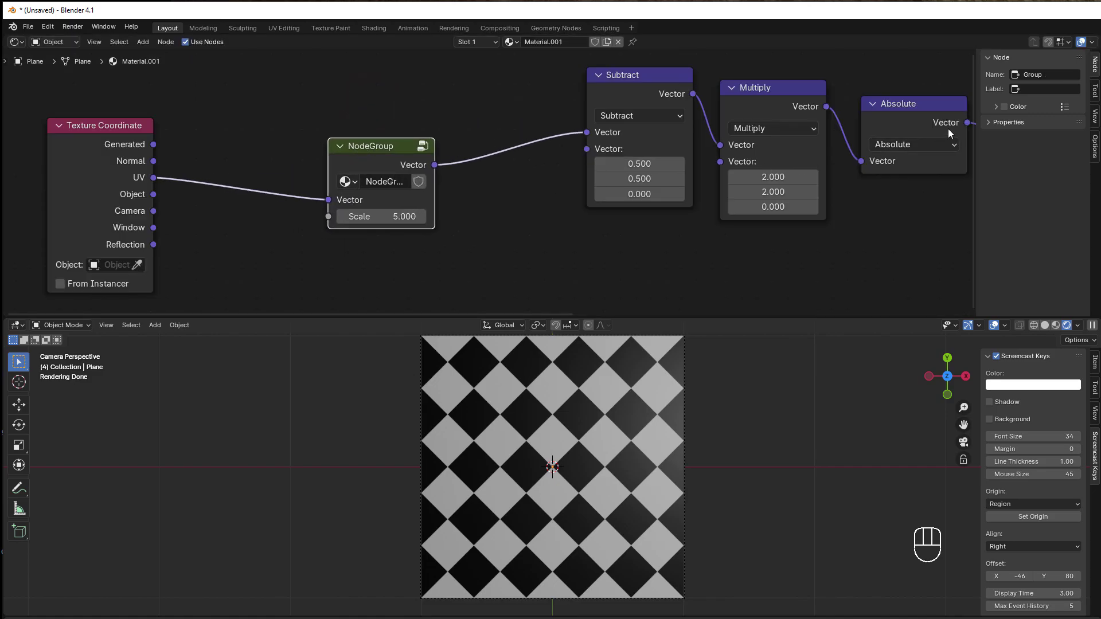
pyautogui.click(984, 121)
pyautogui.doubleClick(1013, 140)
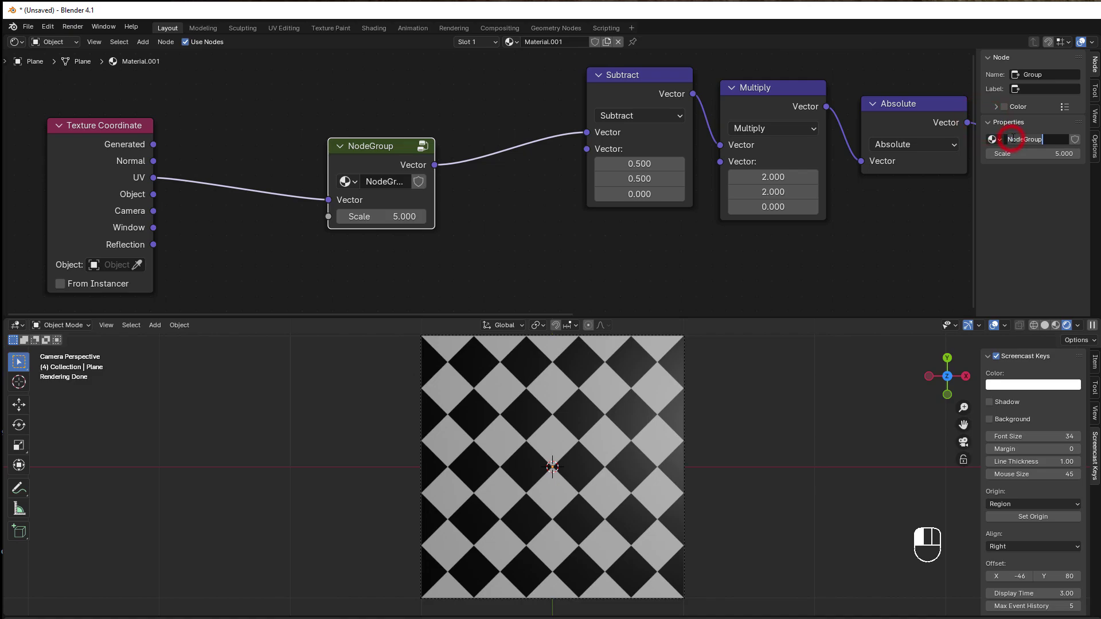
pyautogui.write('Tiling')
pyautogui.press('Return')
pyautogui.scroll(1, 499, 221)
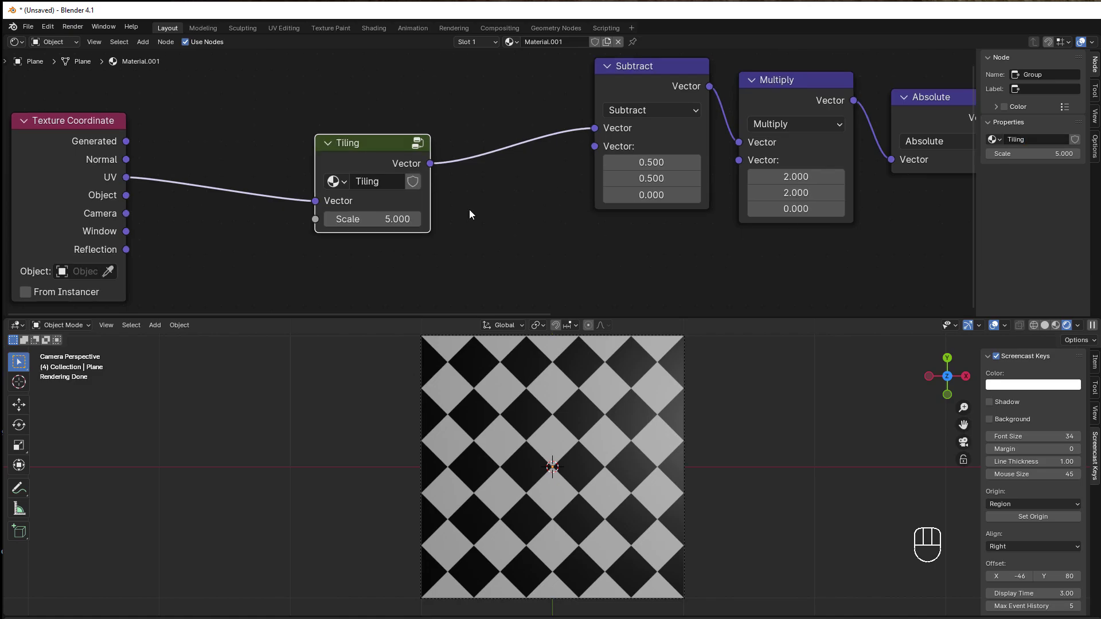
# - Move the Texture Coordinate node closer to the Tiling group and the Separate XYZ node closer to Absolute
pyautogui.moveTo(80, 163); pyautogui.dragTo(205, 165)
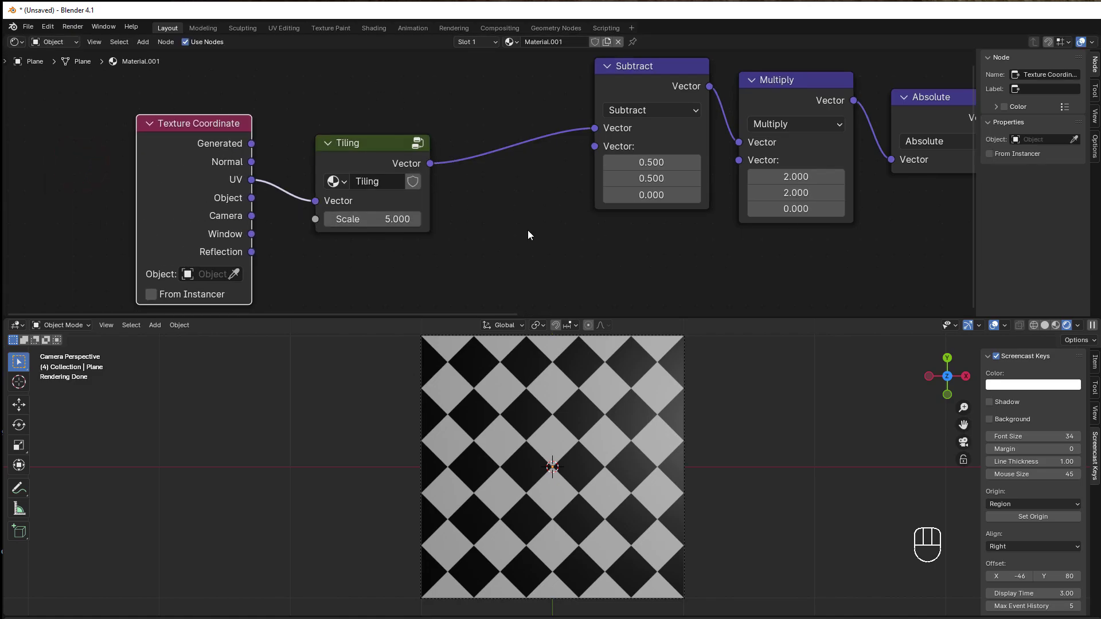
pyautogui.moveTo(528, 232); pyautogui.dragTo(459, 226, button='middle')
pyautogui.scroll(-3, 803, 142)
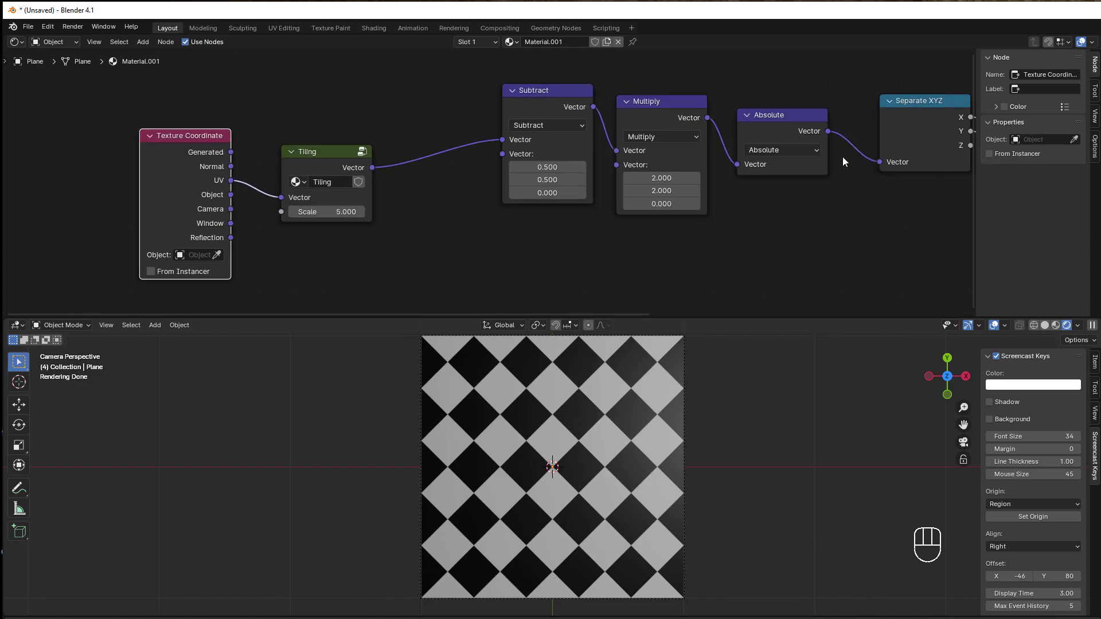
pyautogui.moveTo(897, 112); pyautogui.dragTo(869, 108)
pyautogui.scroll(-1, 855, 182)
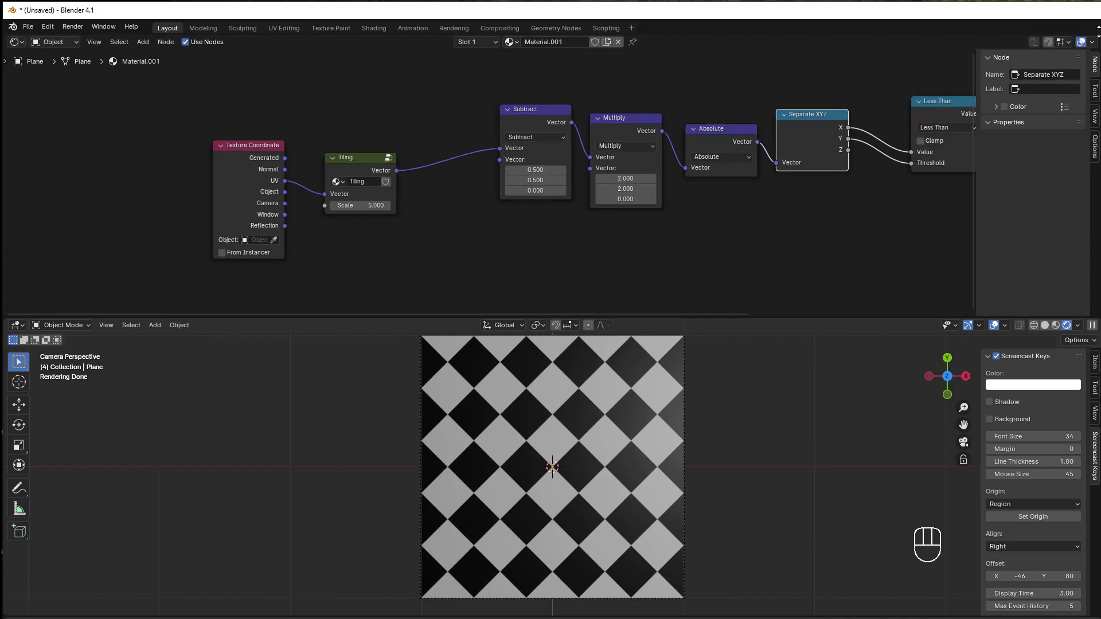
# - Split the shader editor into two side-by-side areas and turn the new one into an Asset Browser
pyautogui.moveTo(1099, 32); pyautogui.dragTo(641, 71)
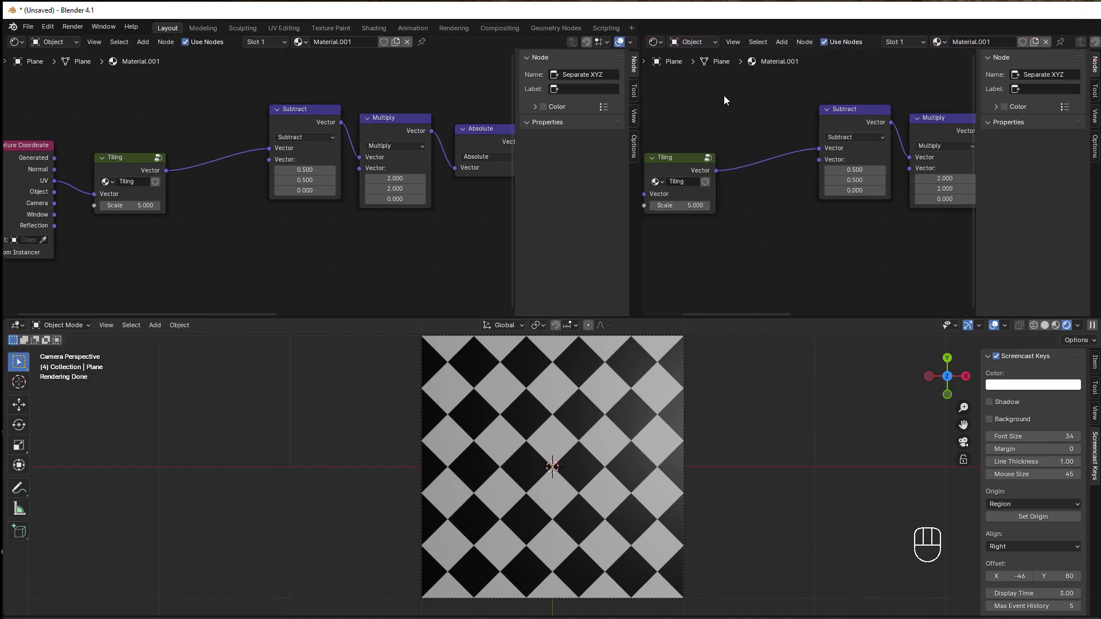
pyautogui.hotkey('shift', 'F1')
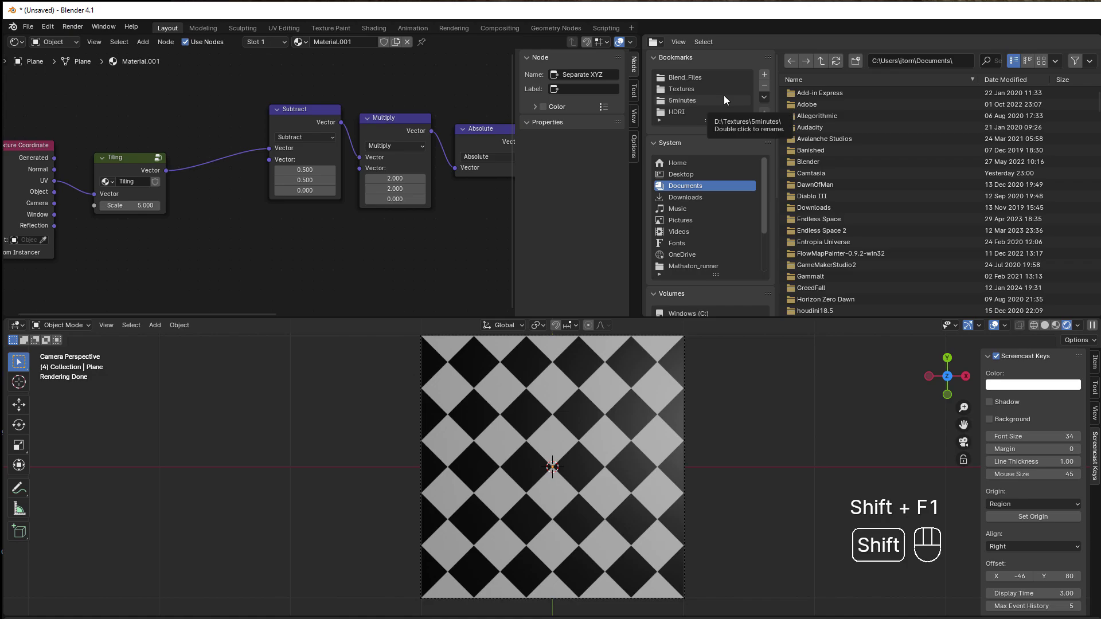
pyautogui.hotkey('shift', 'F1')
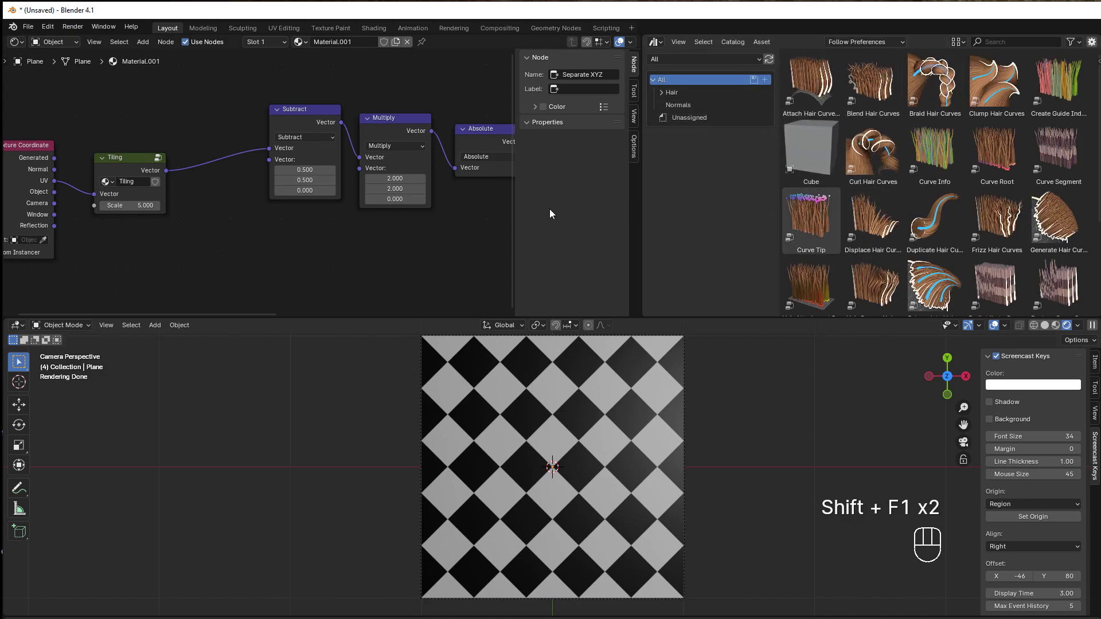
# - Bring the Tiling group into view and switch the Asset Browser to the Shaders library
pyautogui.moveTo(431, 226); pyautogui.dragTo(510, 215, button='middle')
pyautogui.scroll(4, 299, 270)
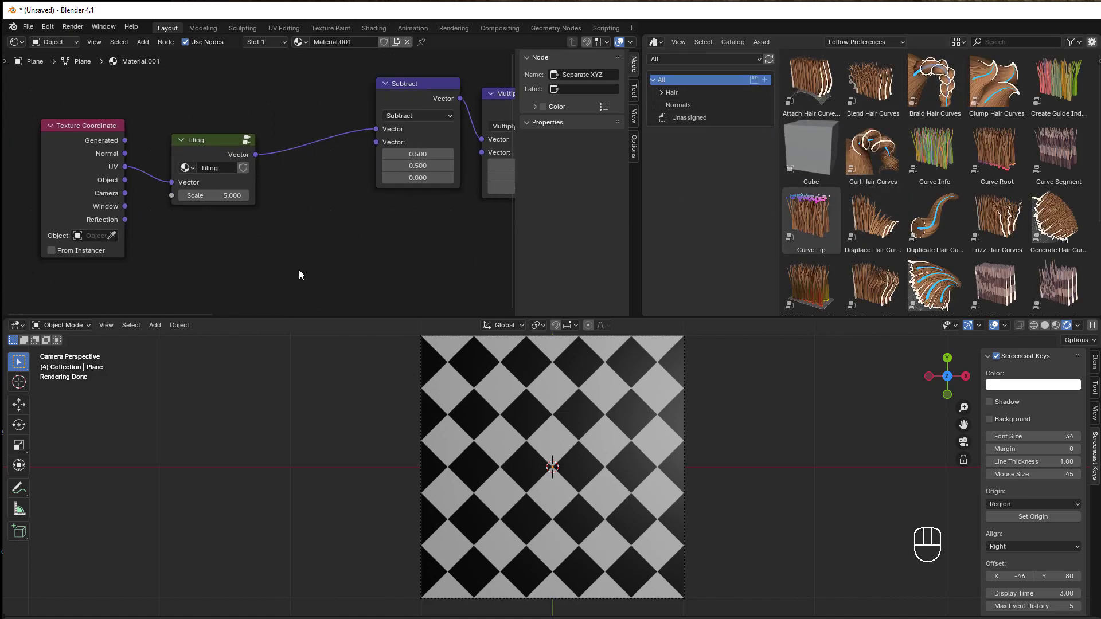
pyautogui.moveTo(291, 264); pyautogui.dragTo(449, 248, button='middle')
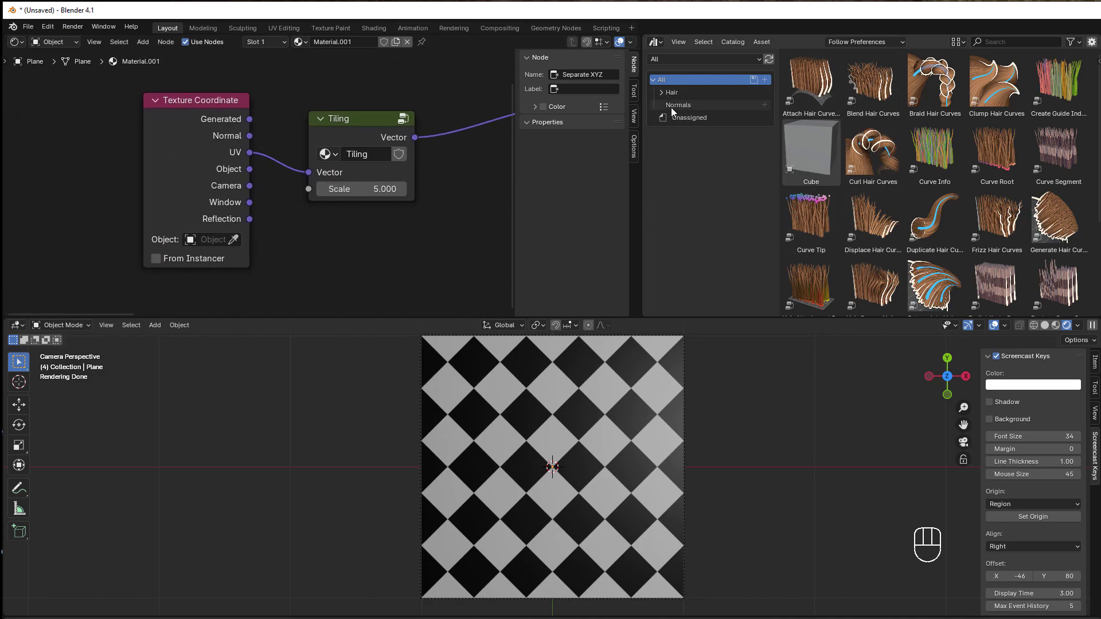
pyautogui.click(661, 59)
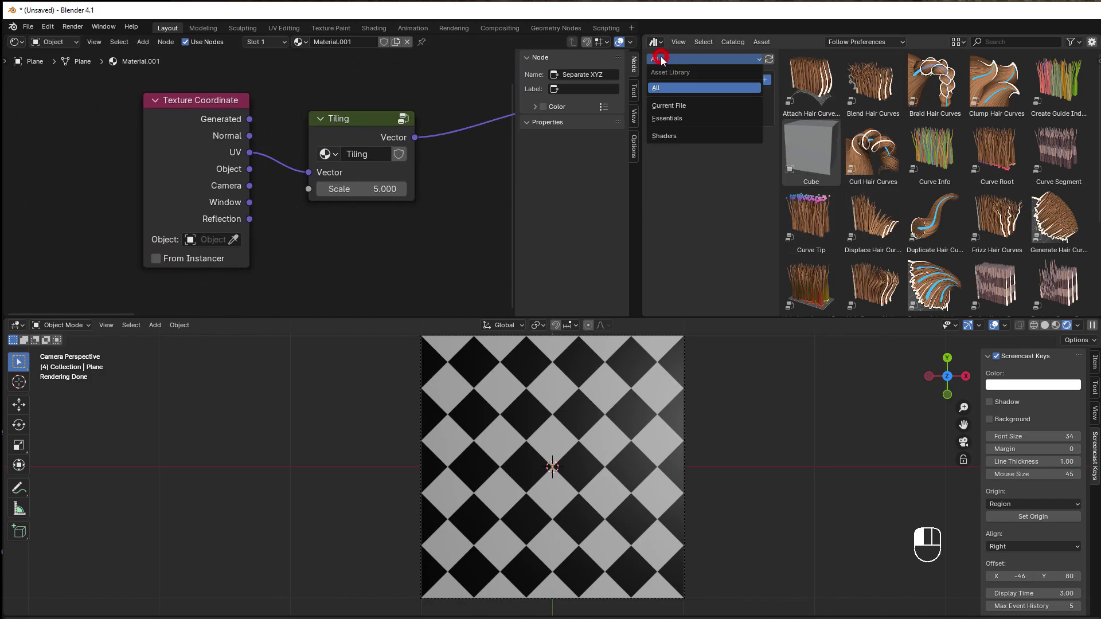
pyautogui.click(662, 136)
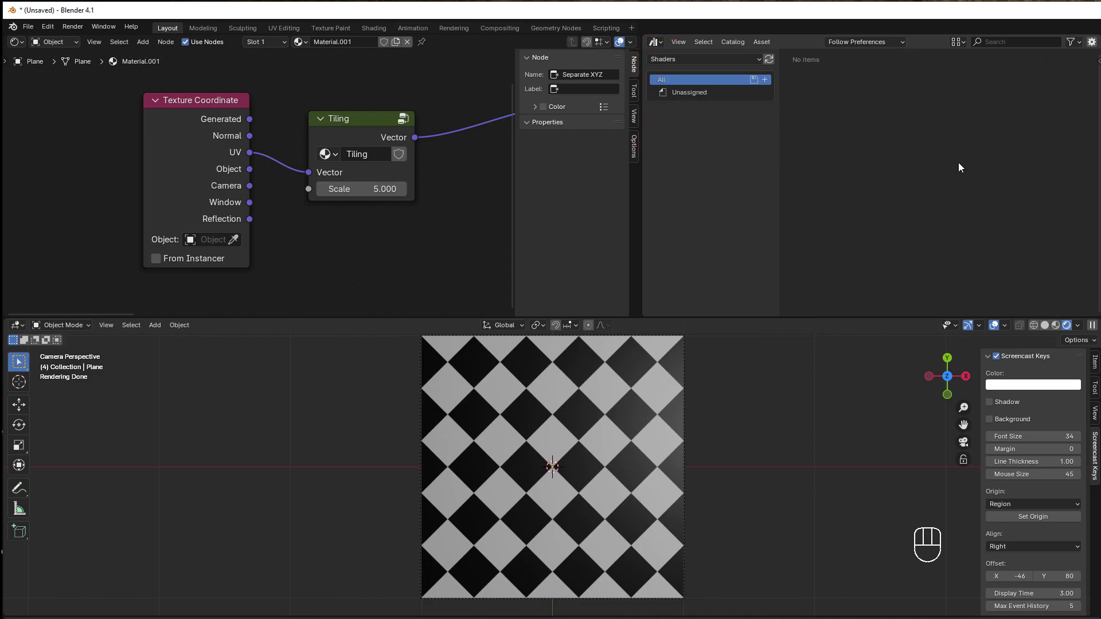
# - Check the Shaders asset library's path in the File Paths preferences
pyautogui.click(47, 27)
pyautogui.click(73, 184)
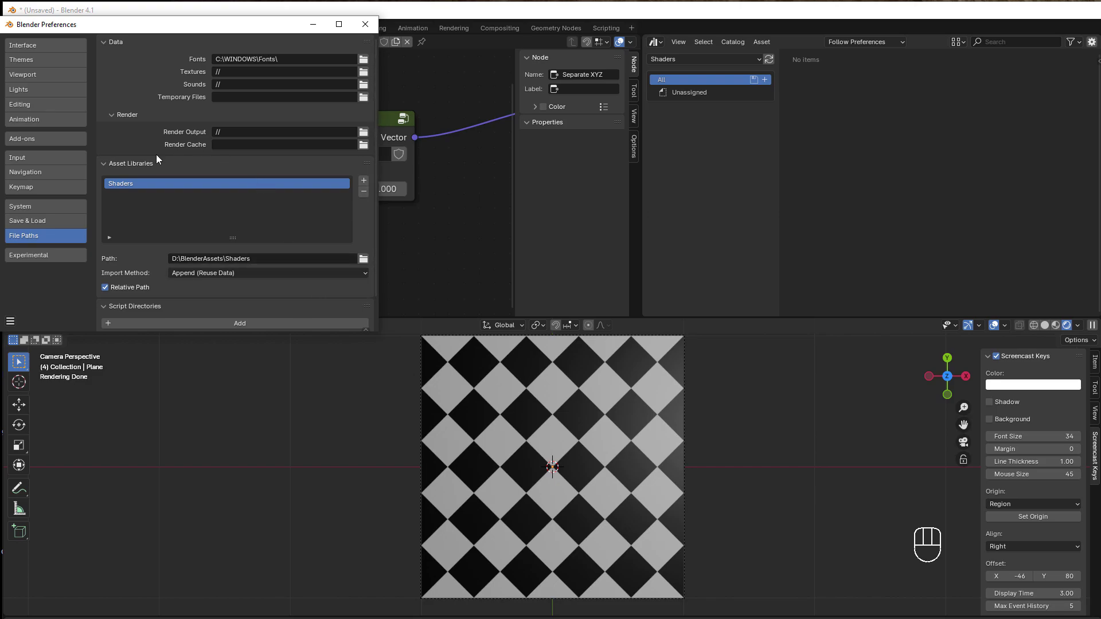
pyautogui.click(365, 24)
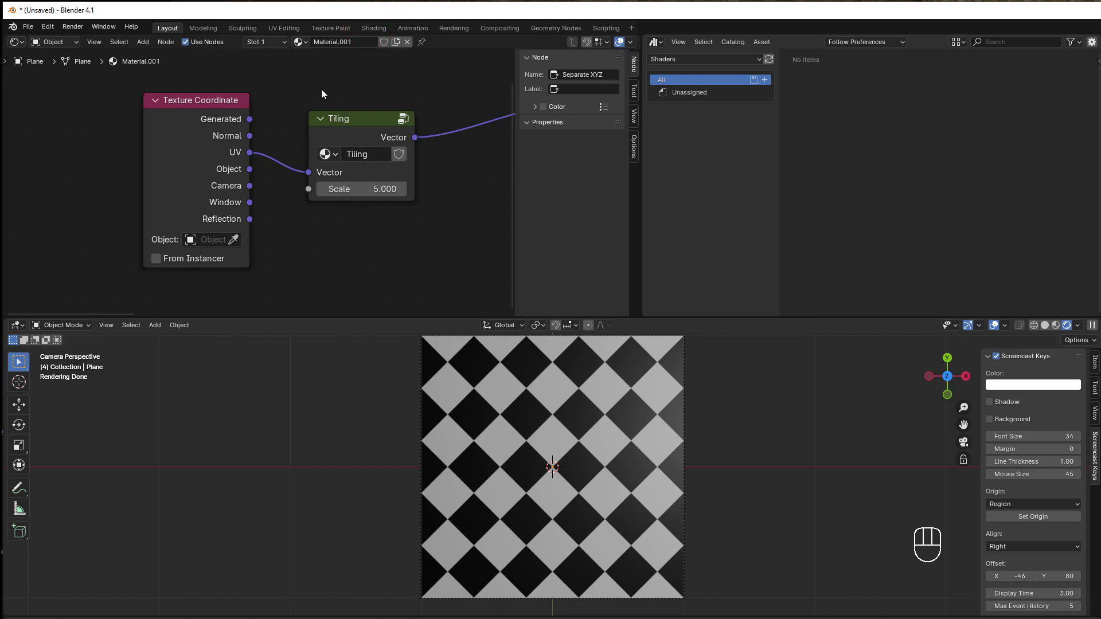
# - Check whether the material and the Tiling group node offer the Mark as Asset command
pyautogui.rightClick(310, 43)
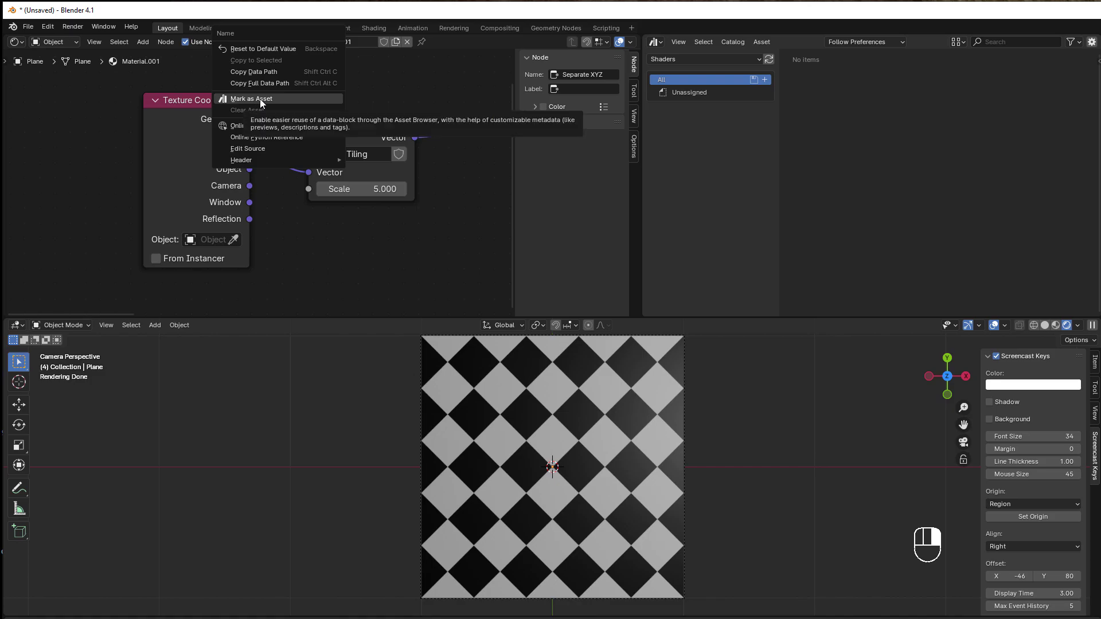
pyautogui.click(354, 253)
pyautogui.moveTo(341, 125); pyautogui.dragTo(361, 113)
pyautogui.rightClick(362, 112)
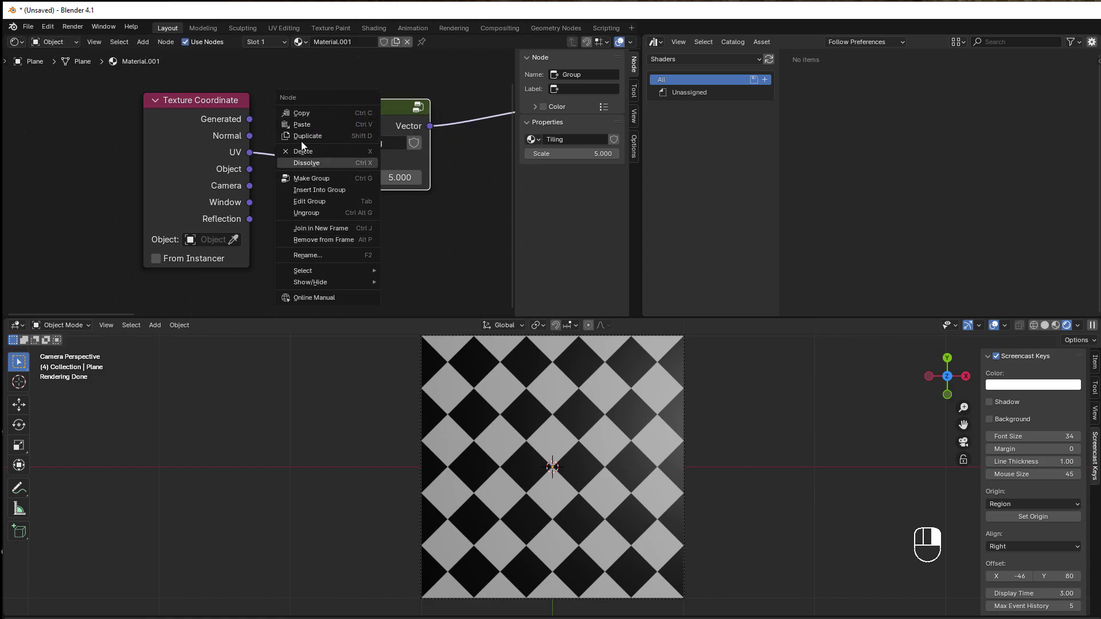
# - Enable Fake User on the Tiling node group and reposition its node slightly higher
pyautogui.moveTo(376, 116); pyautogui.dragTo(369, 117)
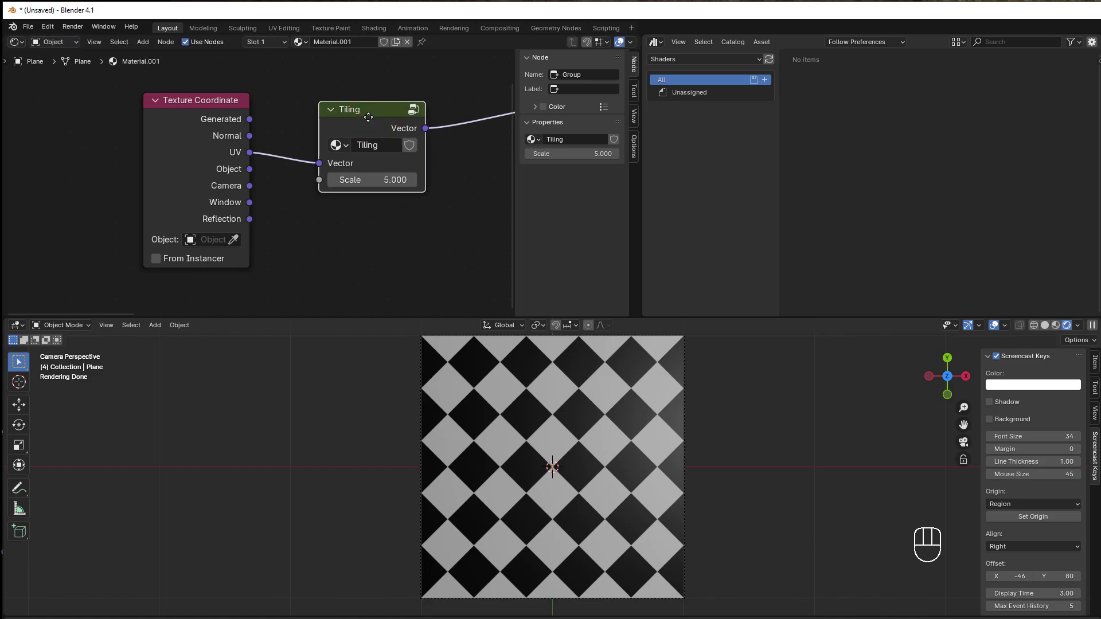
pyautogui.click(410, 145)
pyautogui.moveTo(372, 111); pyautogui.dragTo(381, 96)
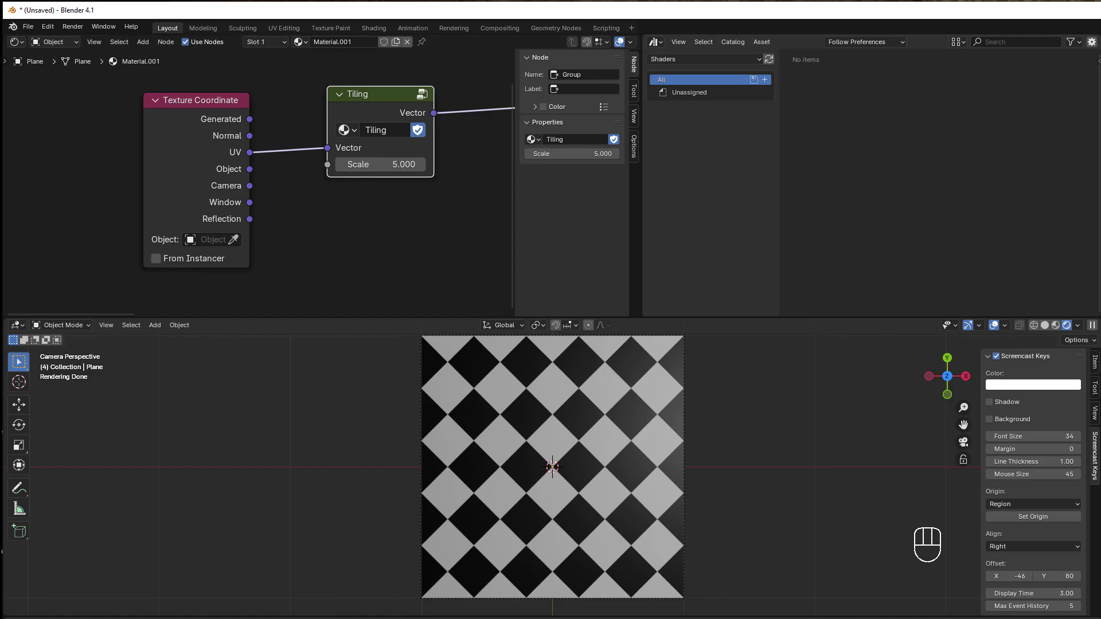
# - Show the Outliner in Blender File display mode and mark the Tiling node group as an asset
pyautogui.moveTo(1100, 310); pyautogui.dragTo(1100, 310)
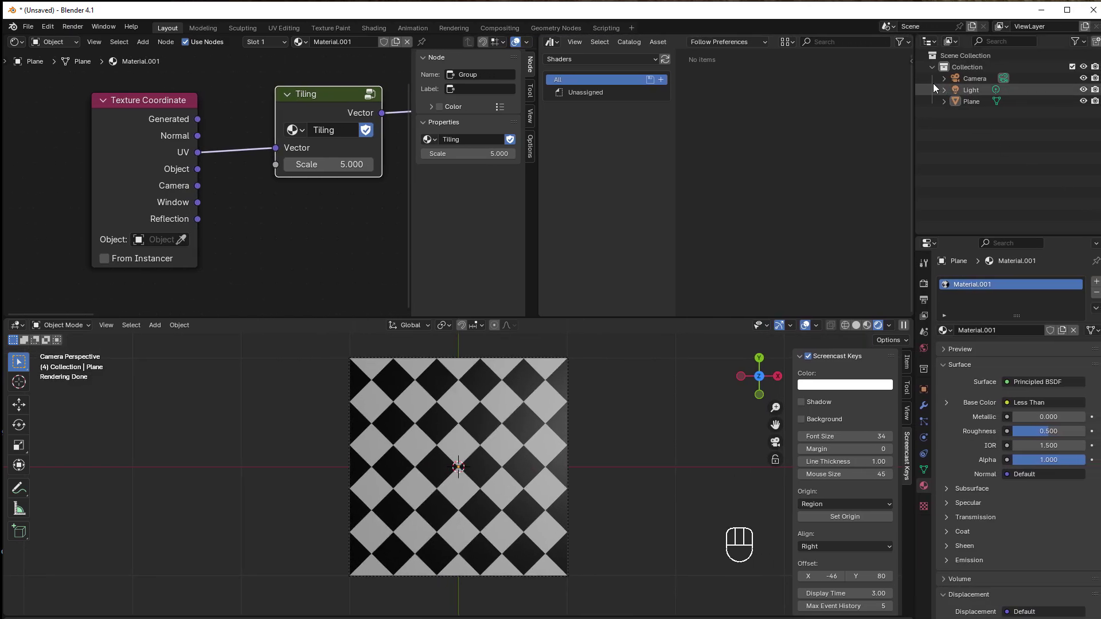
pyautogui.click(949, 41)
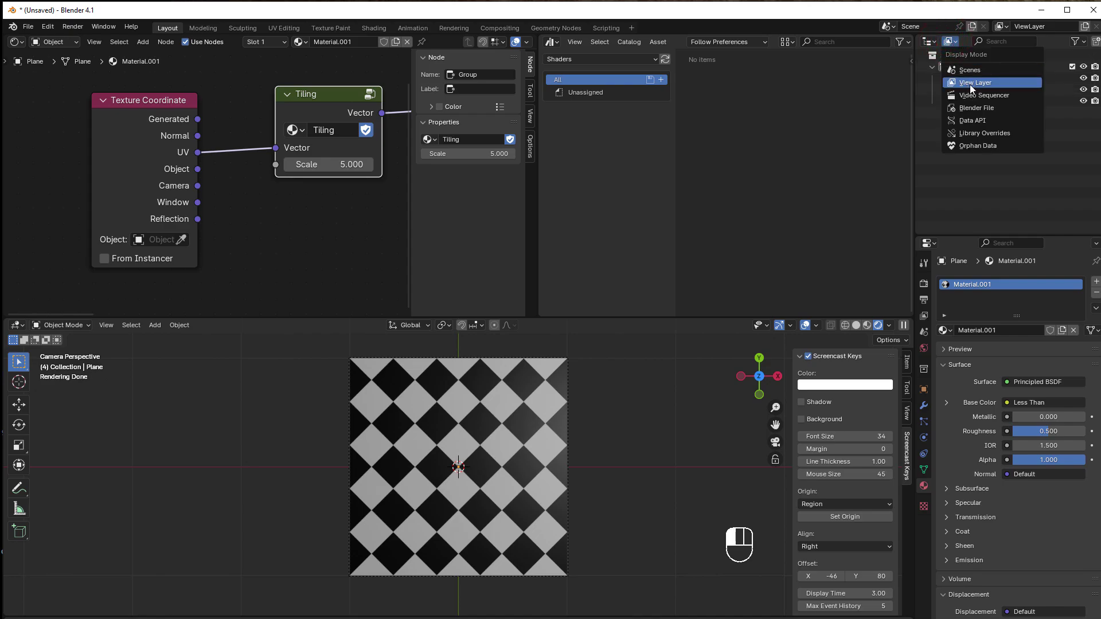
pyautogui.click(995, 108)
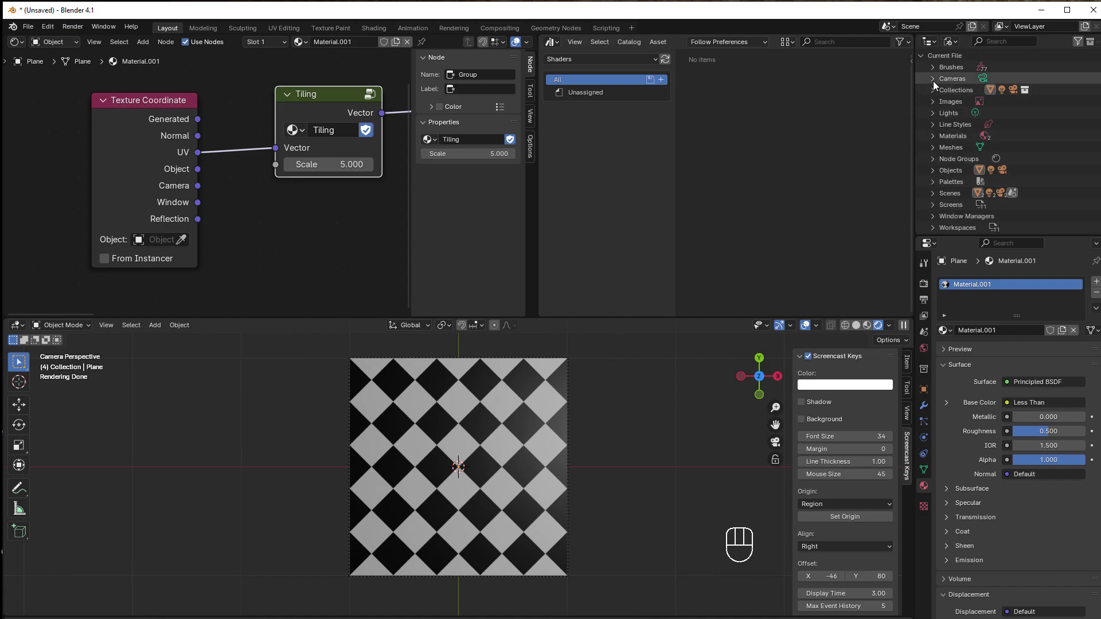
pyautogui.click(933, 159)
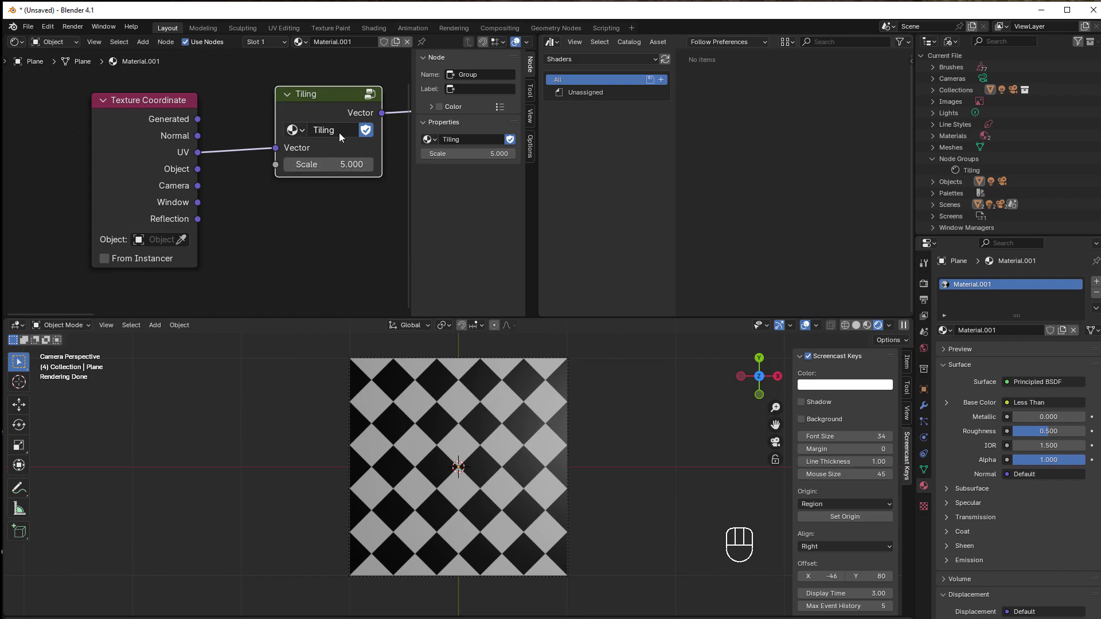
pyautogui.rightClick(978, 168)
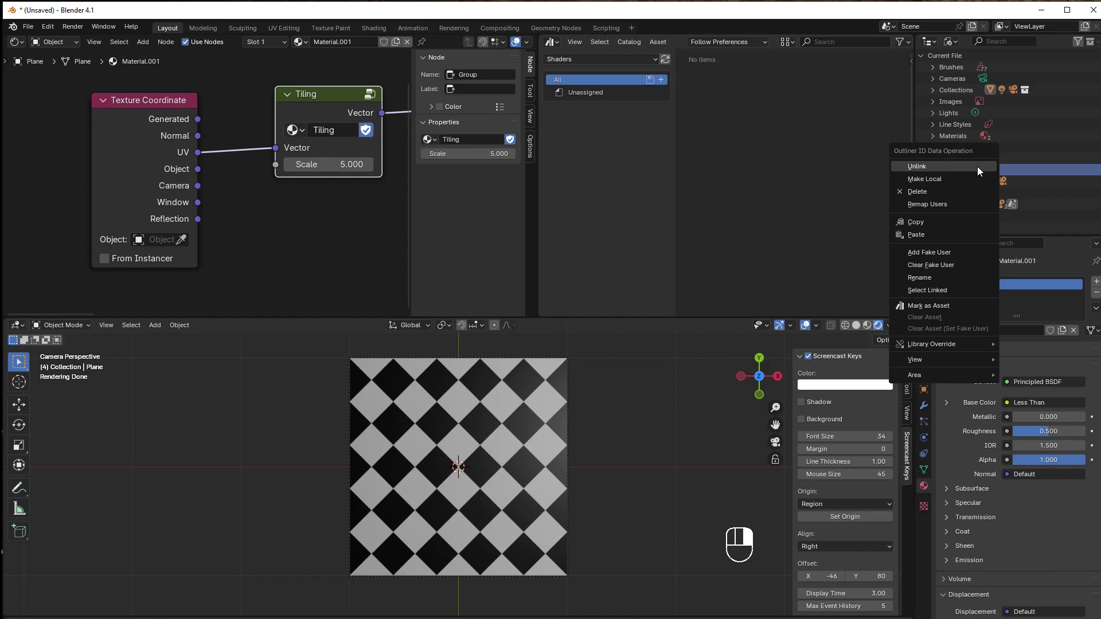
pyautogui.click(937, 306)
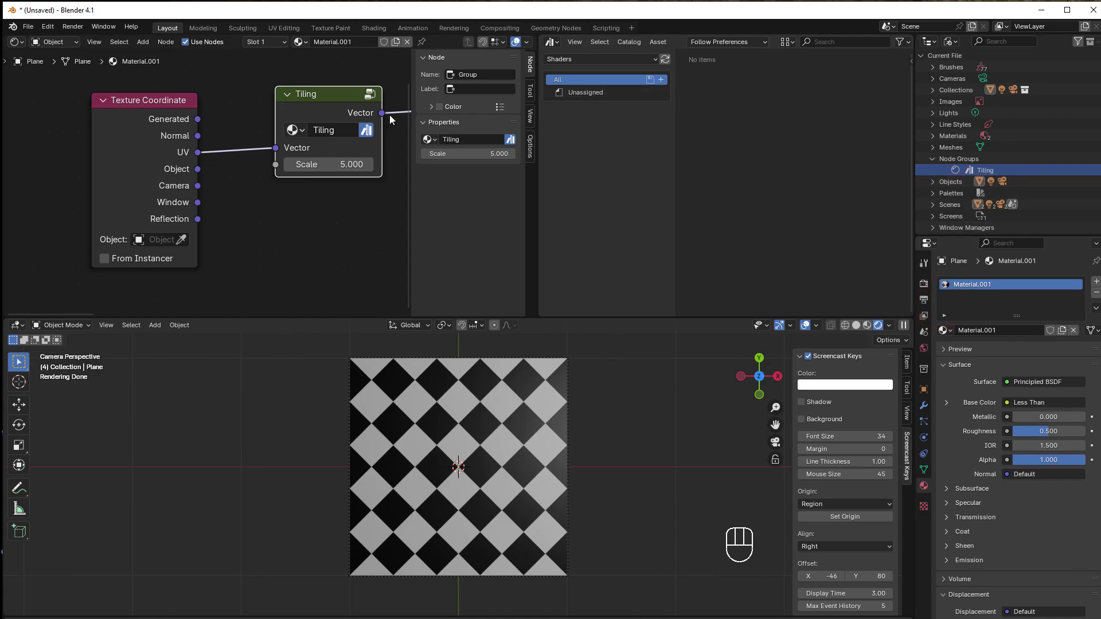
# - Save the file as BaseNodeGroups in the D:\BlenderAssets\Shaders folder
pyautogui.click(27, 26)
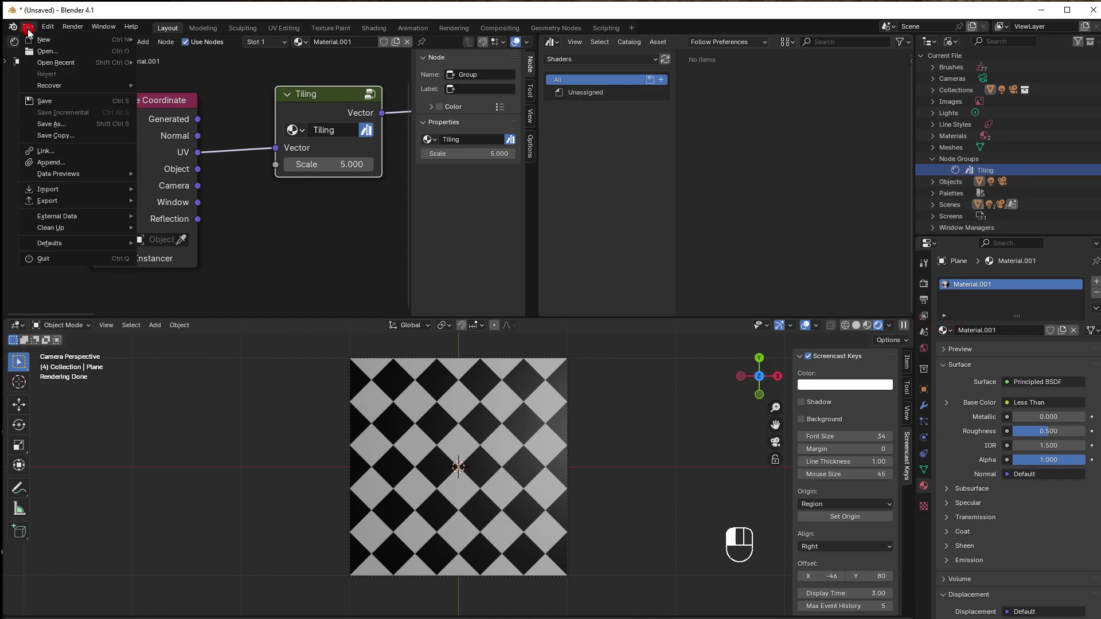
pyautogui.click(49, 122)
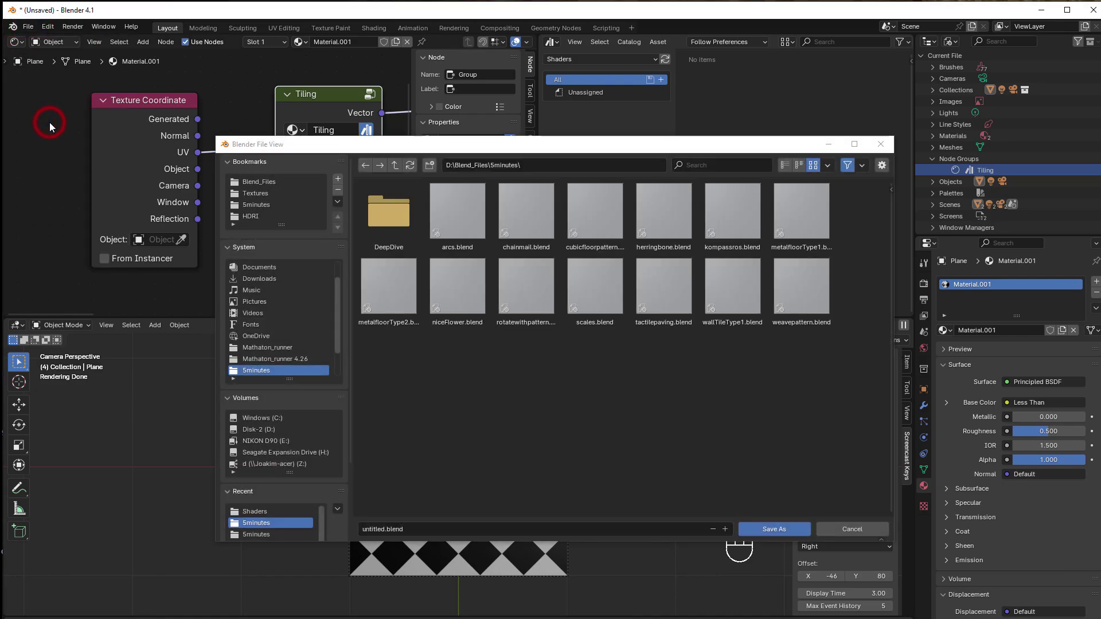
pyautogui.click(286, 511)
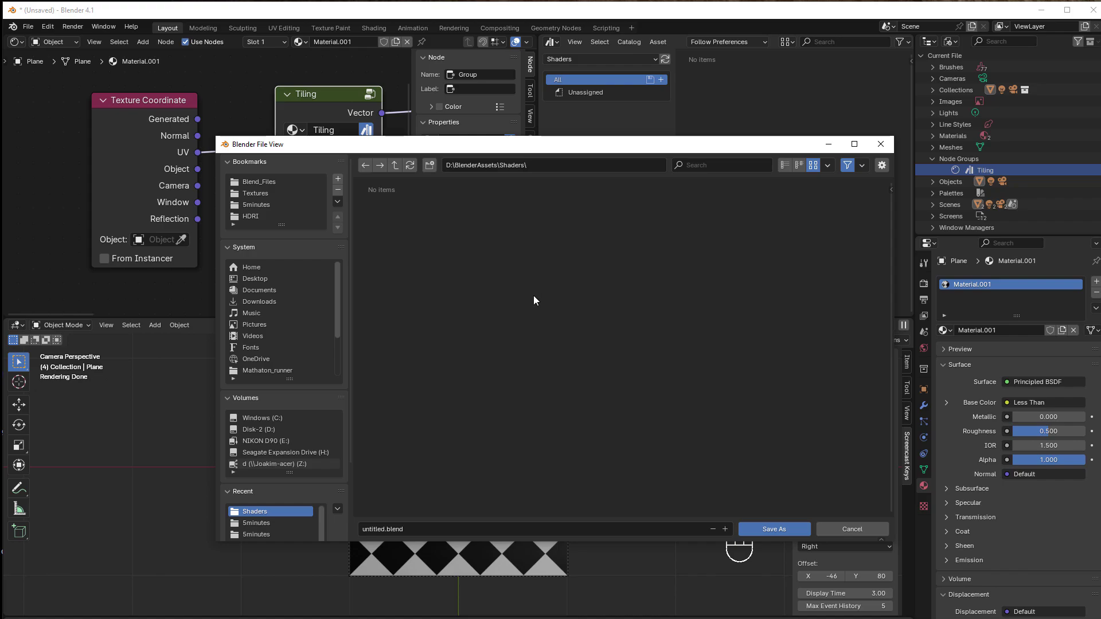
pyautogui.click(375, 528)
pyautogui.doubleClick(376, 529)
pyautogui.write('BaseNodeGroups')
pyautogui.click(762, 529)
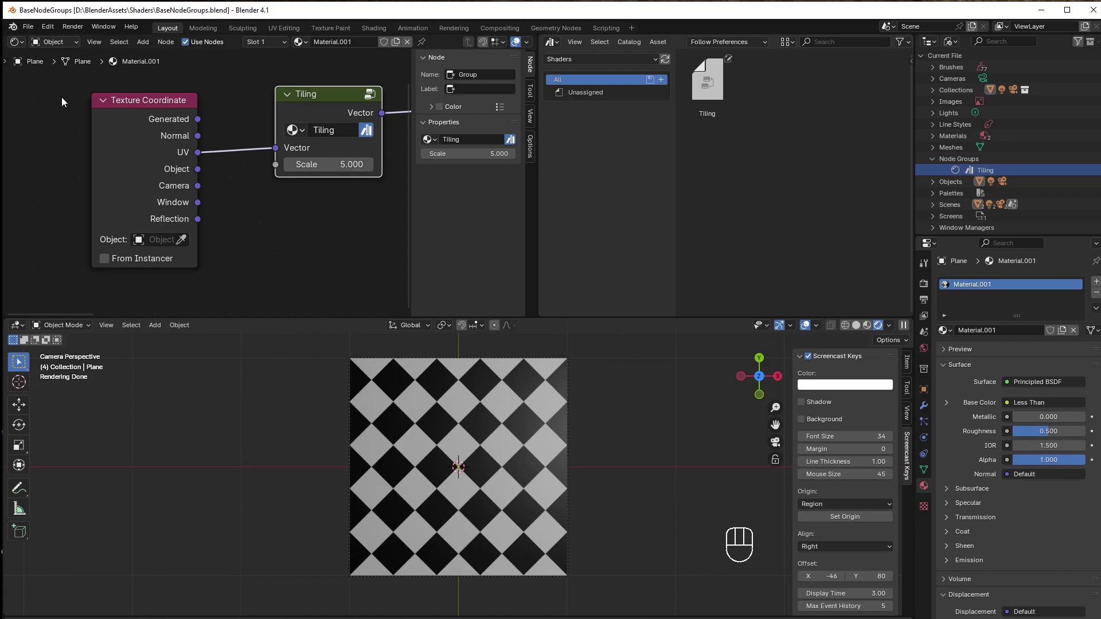
# - Start a new file from the General template
pyautogui.click(27, 26)
pyautogui.moveTo(58, 40)
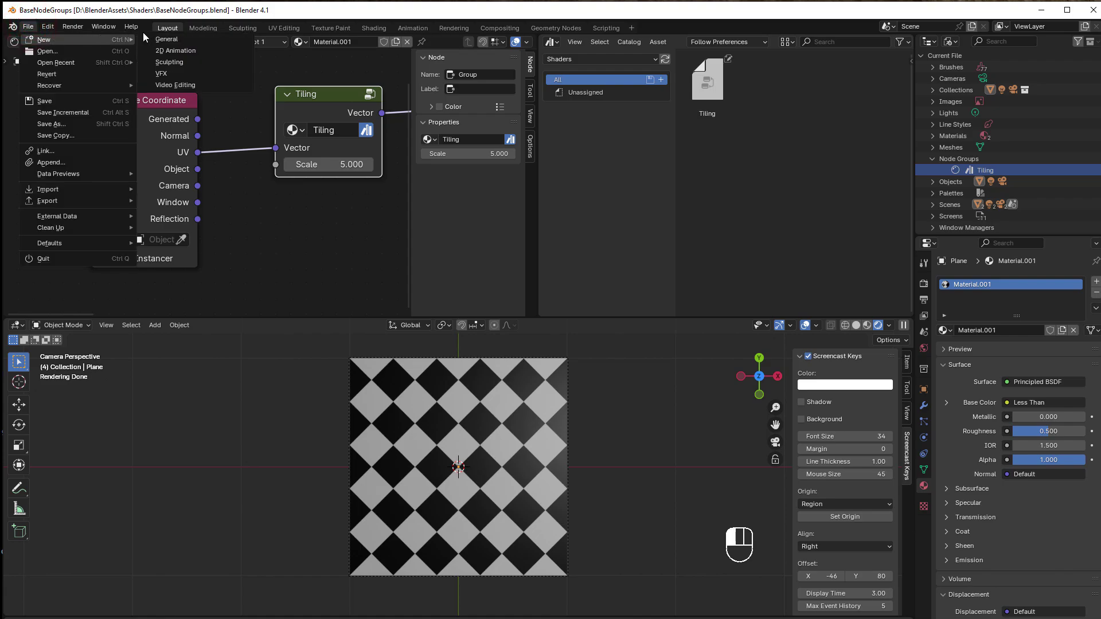
pyautogui.click(175, 41)
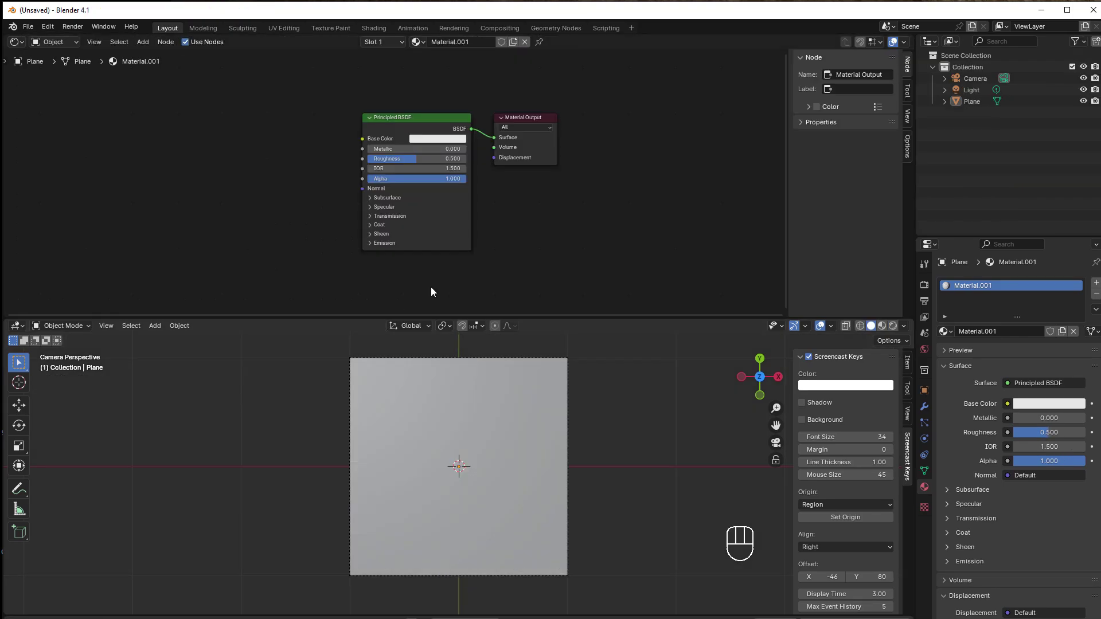
# - Split the shader editor in two, turn the new area into an Asset Browser and show the Shaders library
pyautogui.moveTo(912, 39); pyautogui.dragTo(565, 70)
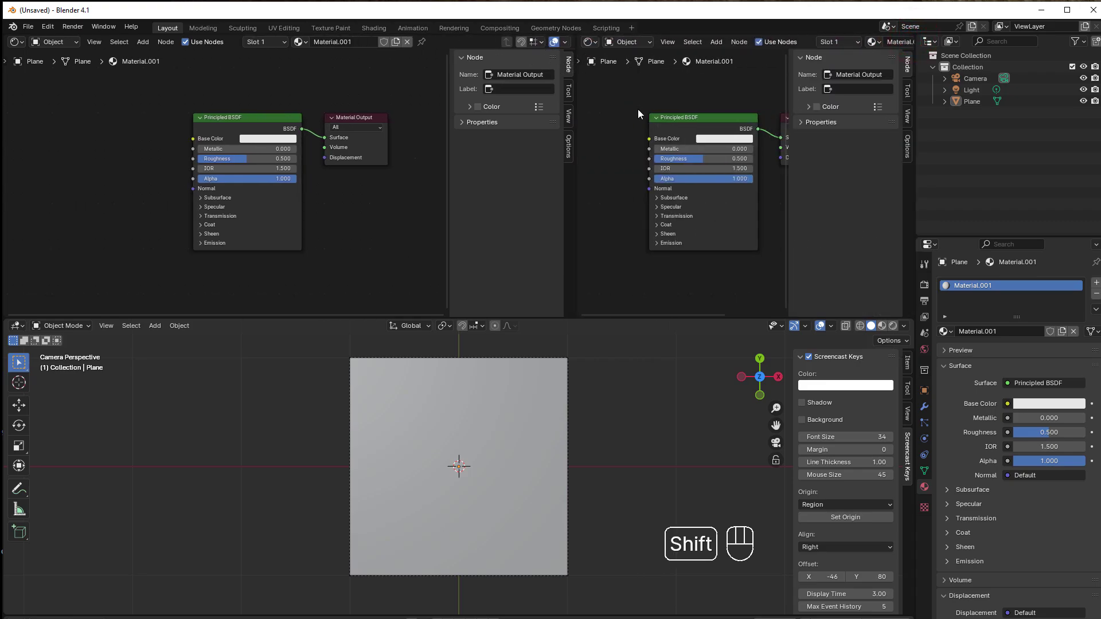
pyautogui.hotkey('shift', 'F1')
pyautogui.hotkey('shift', 'F1')
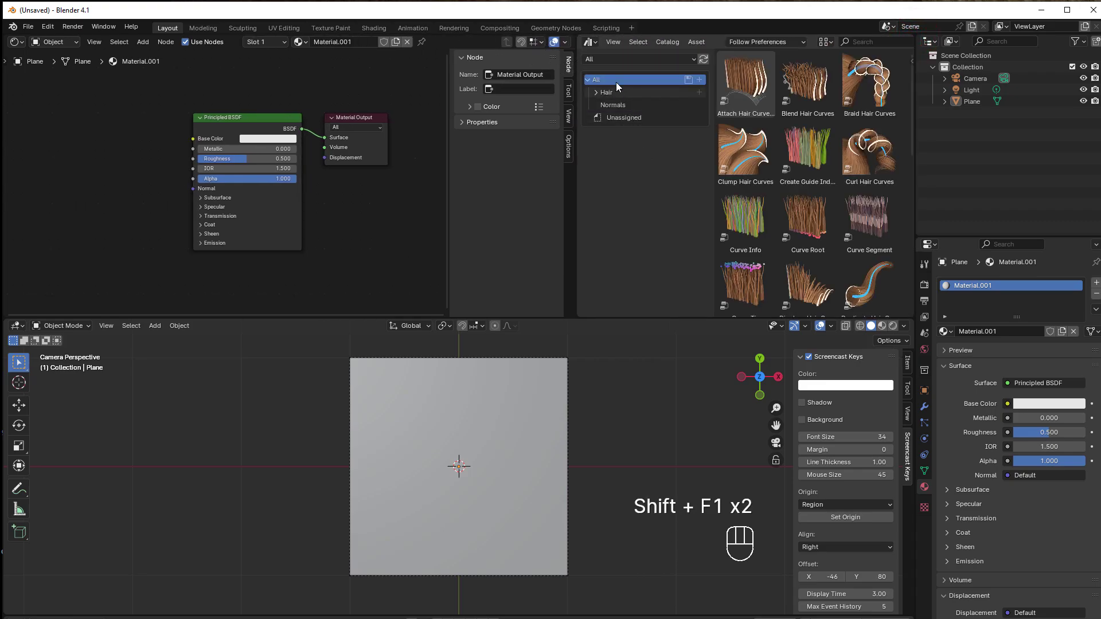
pyautogui.click(609, 57)
pyautogui.click(621, 136)
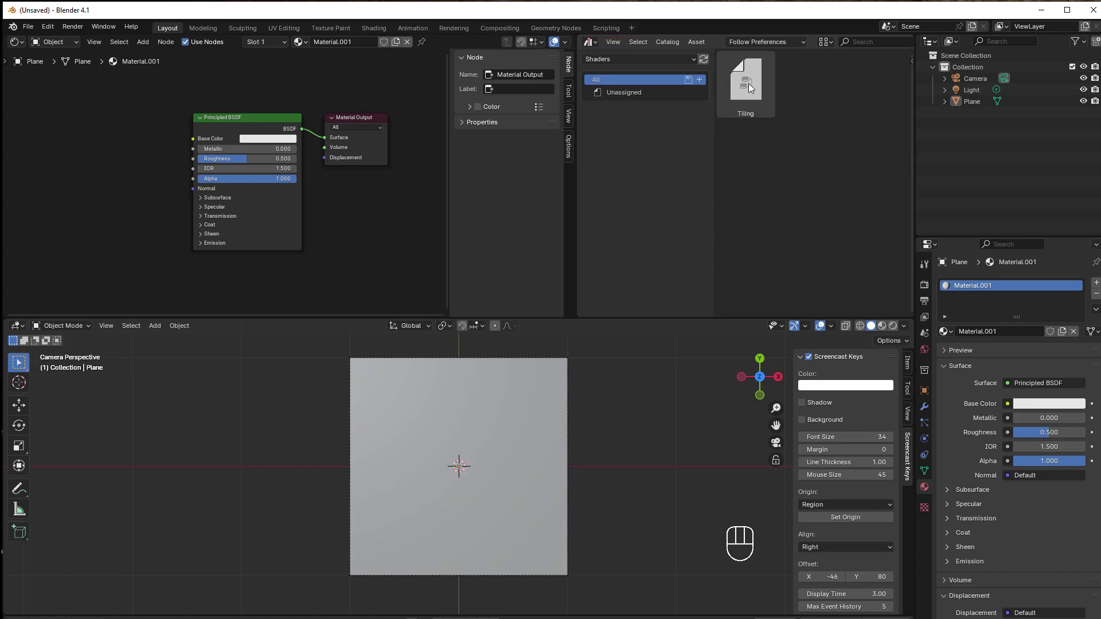
# - Add the Tiling asset from the Shaders library to the plane's material, beside the Principled BSDF node
pyautogui.moveTo(748, 84); pyautogui.dragTo(91, 171)
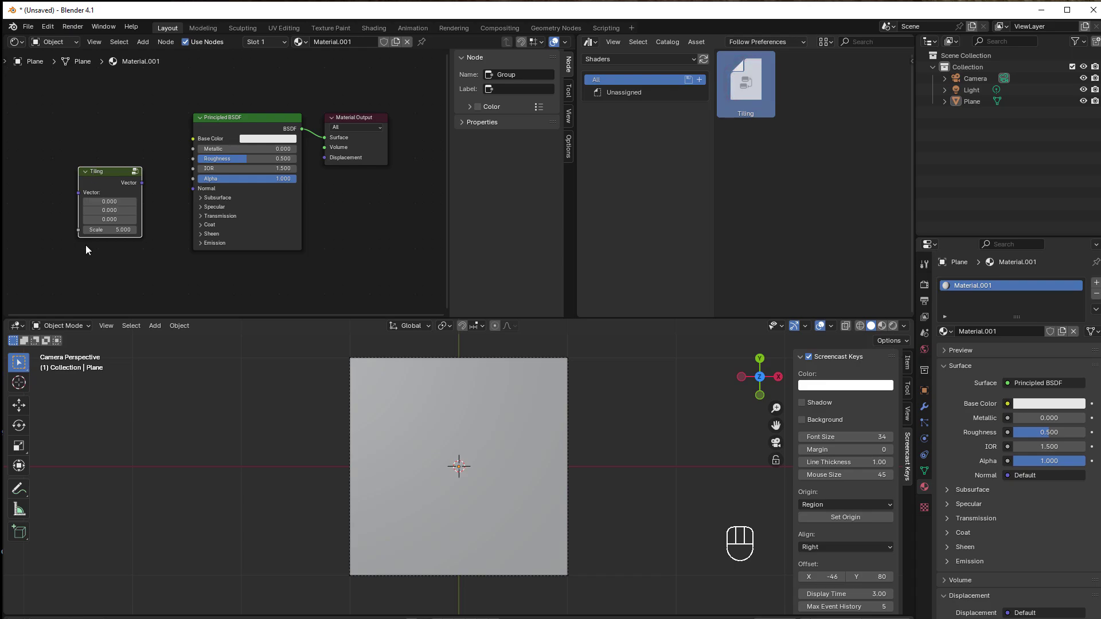
pyautogui.moveTo(95, 251); pyautogui.dragTo(218, 233, button='middle')
pyautogui.scroll(4, 217, 234)
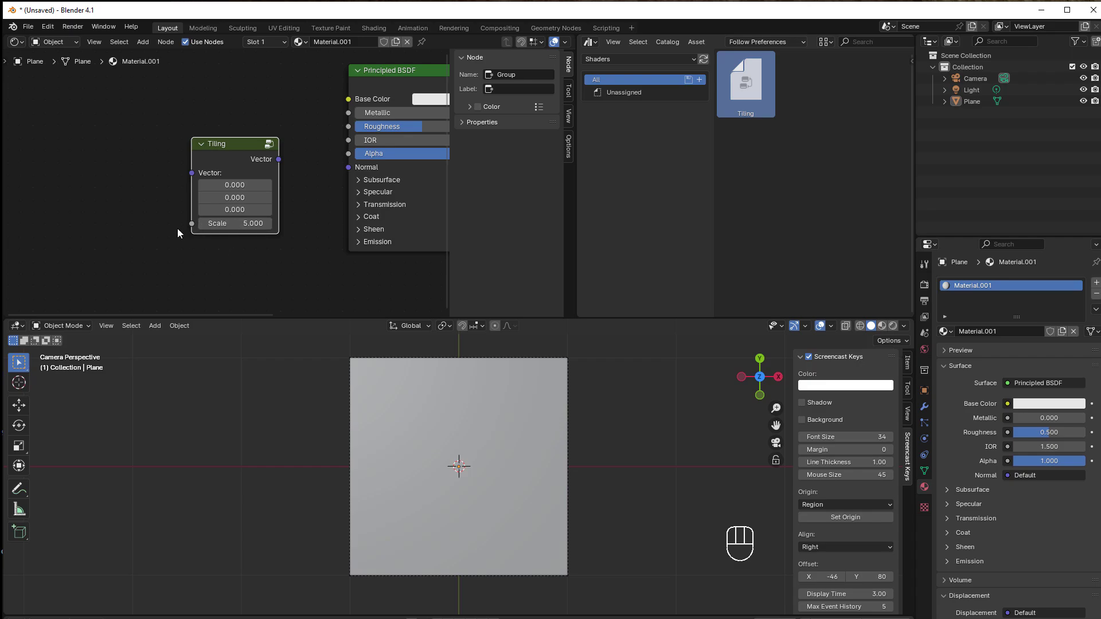
pyautogui.scroll(-2, 177, 229)
pyautogui.moveTo(166, 230); pyautogui.dragTo(222, 216, button='middle')
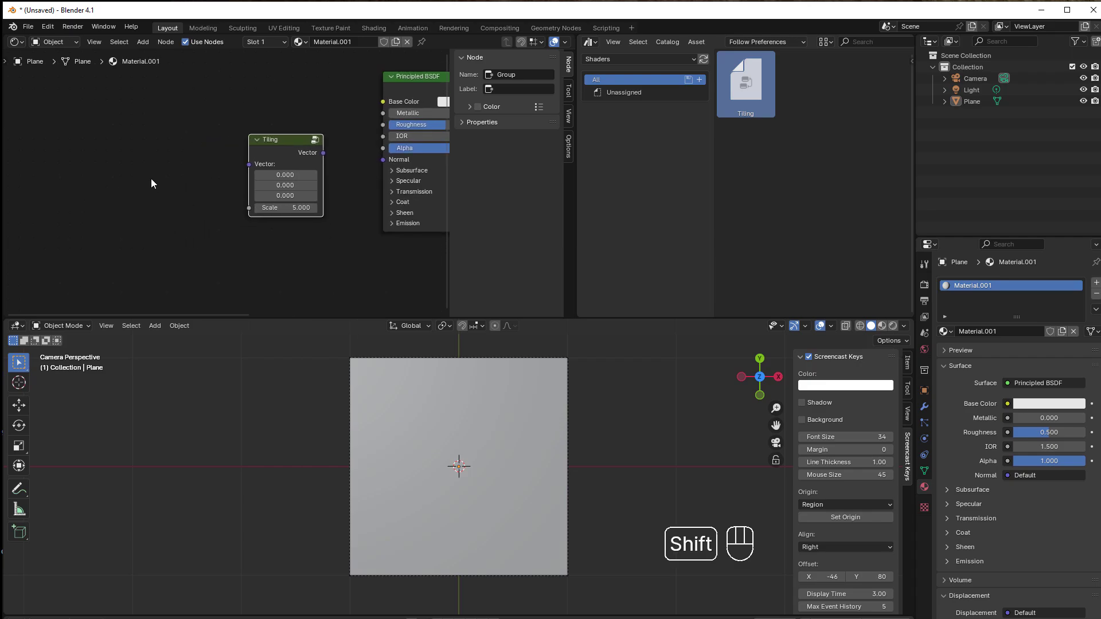
# - Add a Texture Coordinate node beside the Tiling node and link its UV output to Tiling's Vector input
pyautogui.hotkey('shift', 'a')
pyautogui.moveTo(109, 140)
pyautogui.click(218, 312)
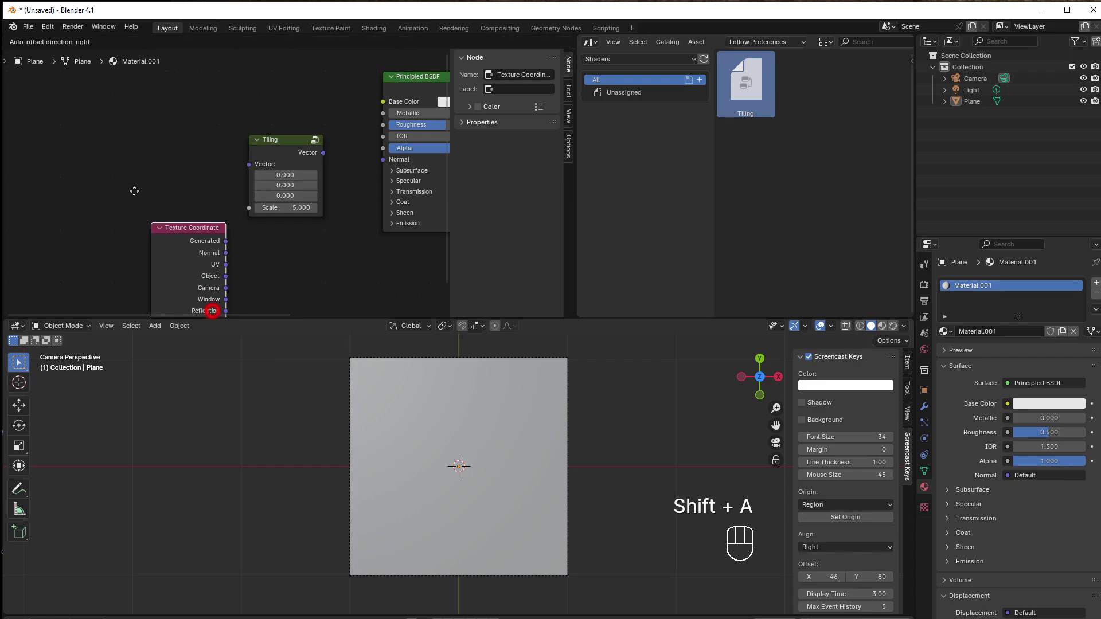
pyautogui.click(111, 138)
pyautogui.moveTo(185, 181); pyautogui.dragTo(252, 160)
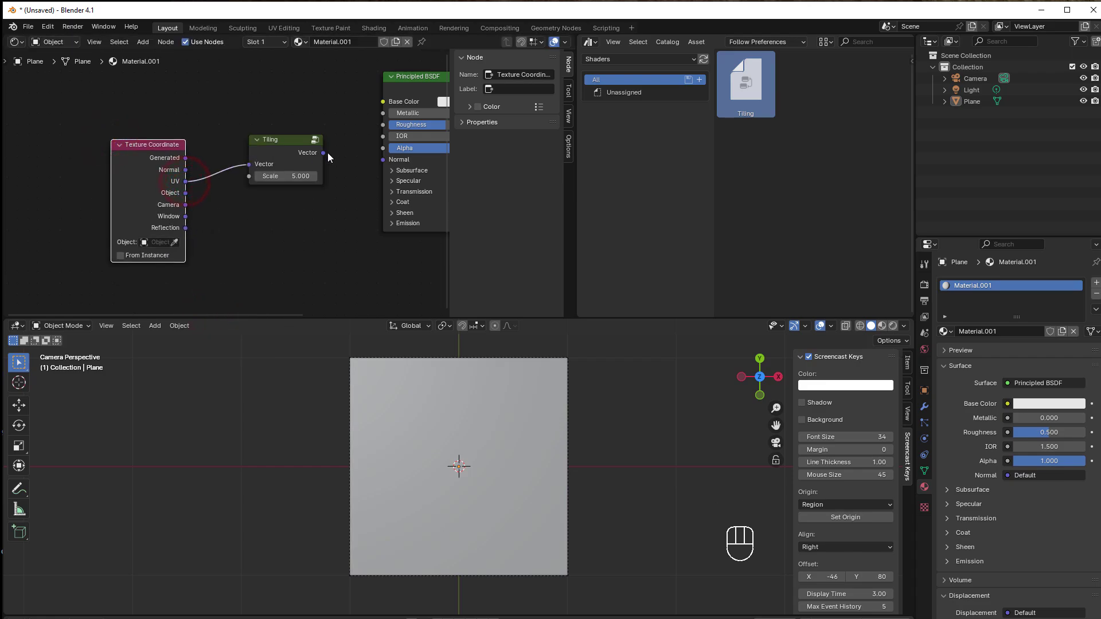
# - Link Tiling's Vector output to the Principled BSDF's Base Color and test Scale 5.5 in Rendered viewport shading
pyautogui.moveTo(324, 153); pyautogui.dragTo(383, 102)
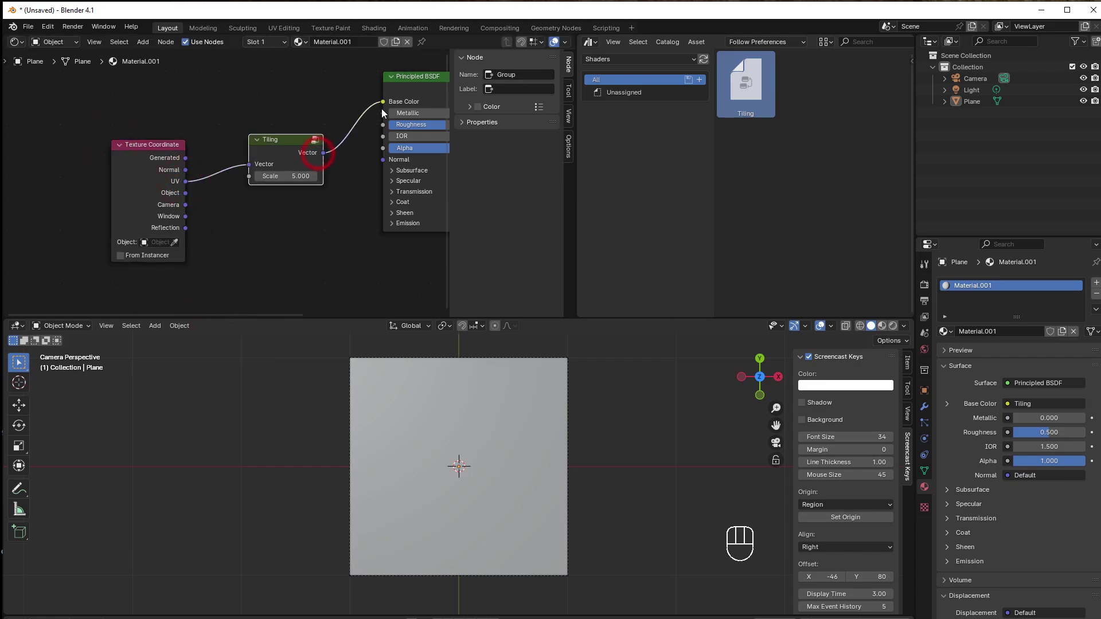
pyautogui.click(893, 326)
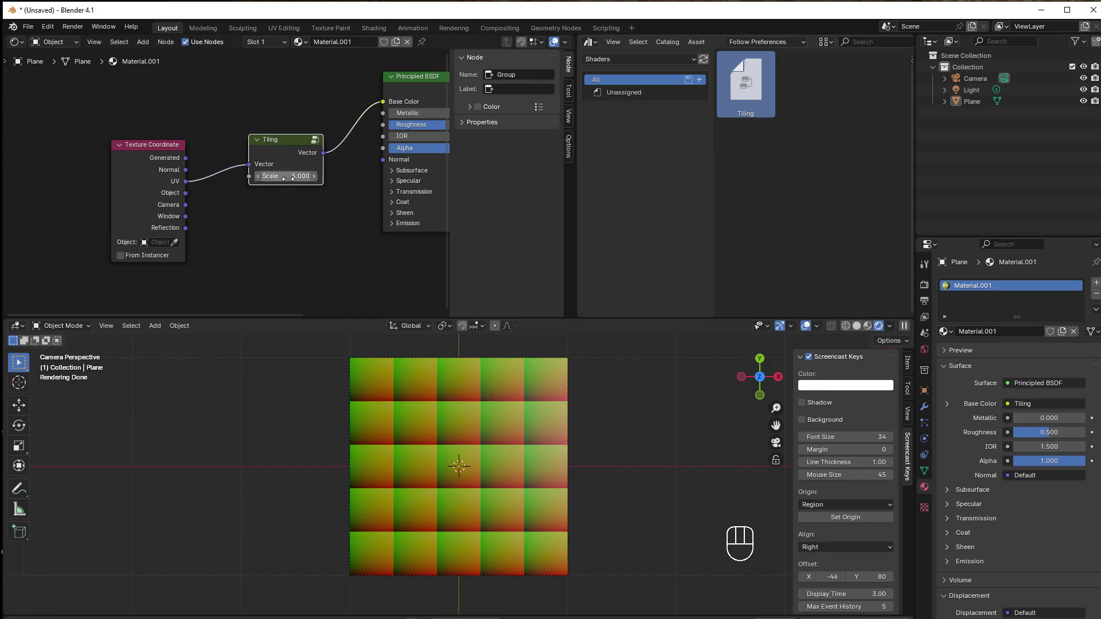
pyautogui.moveTo(287, 176); pyautogui.dragTo(255, 129)
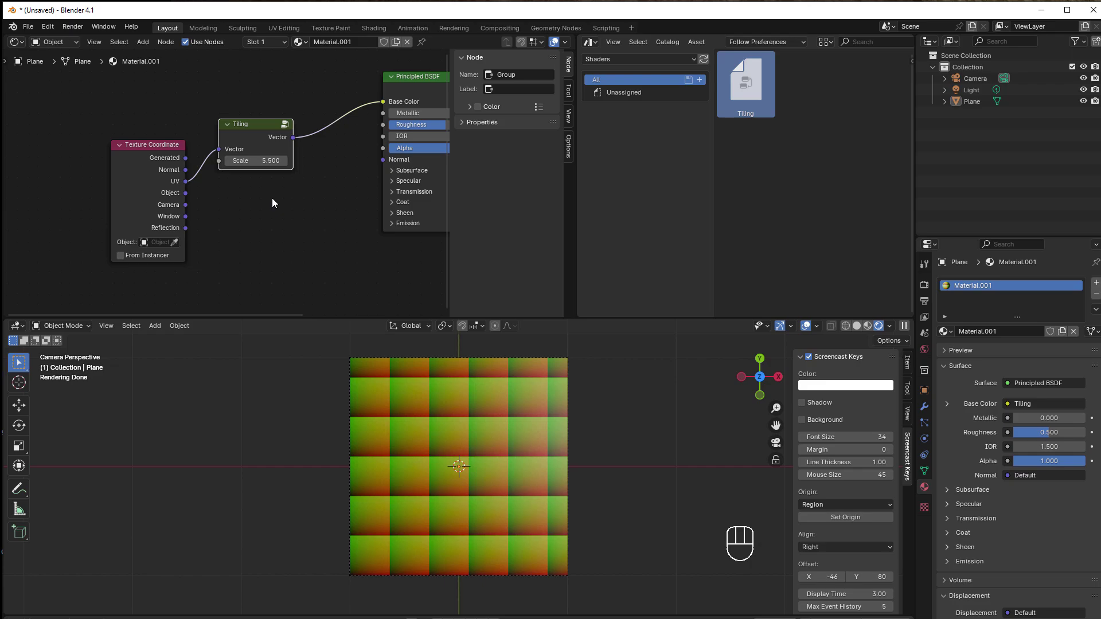
# - Reopen the recent file BaseNodeGroups.blend, discarding the unsaved test scene
pyautogui.click(34, 26)
pyautogui.moveTo(49, 62)
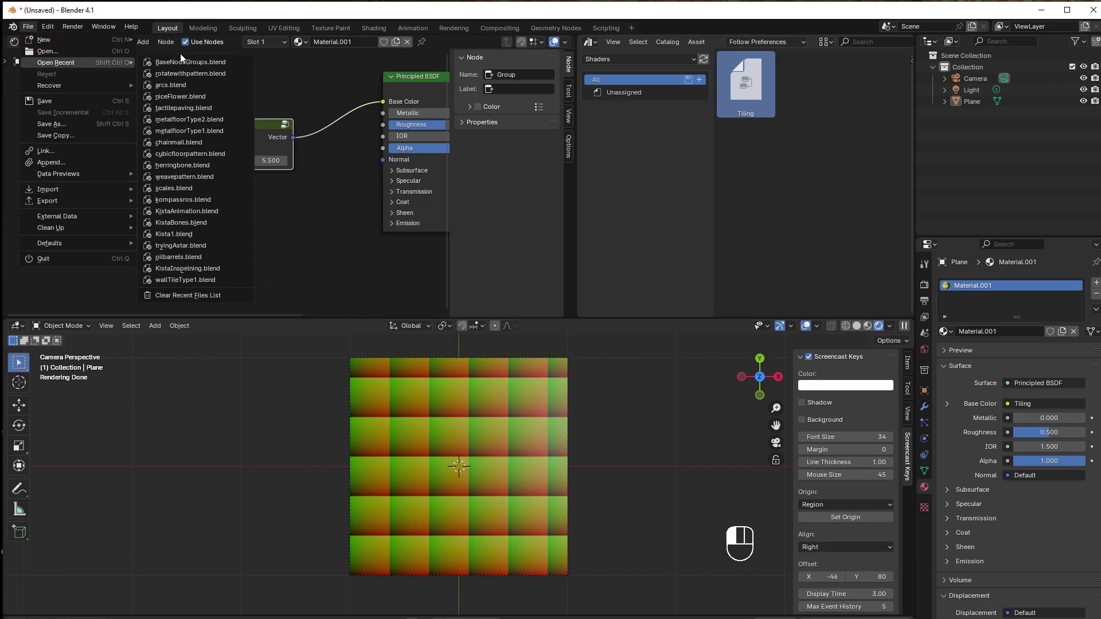
pyautogui.click(188, 60)
pyautogui.click(592, 364)
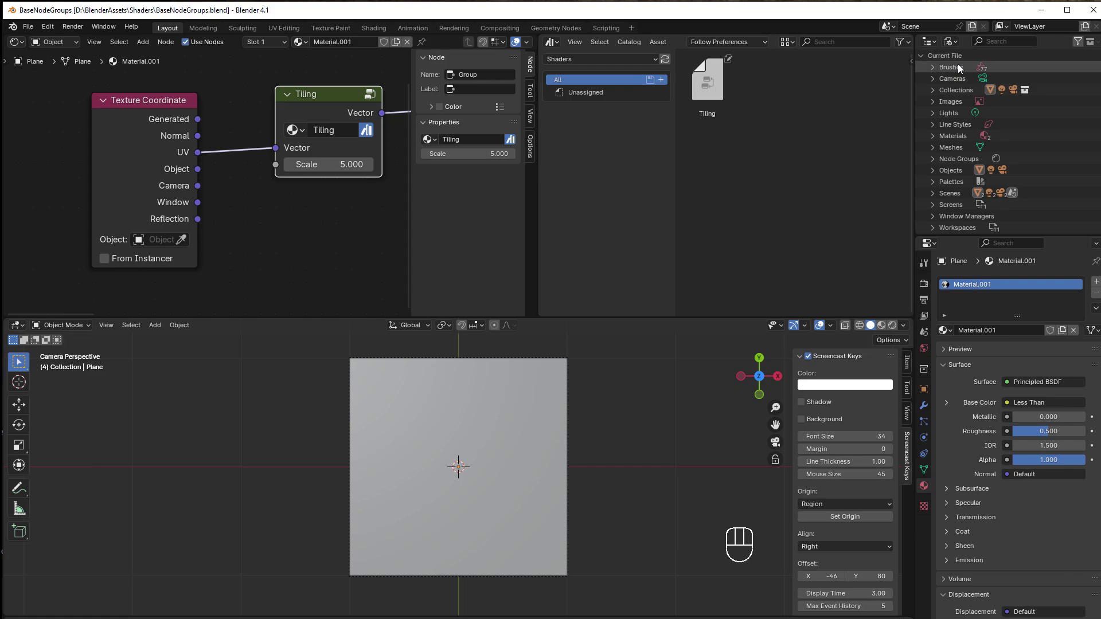
# - Expand Node Groups in the Outliner and display the Tiling asset's metadata in the Asset Browser
pyautogui.click(951, 42)
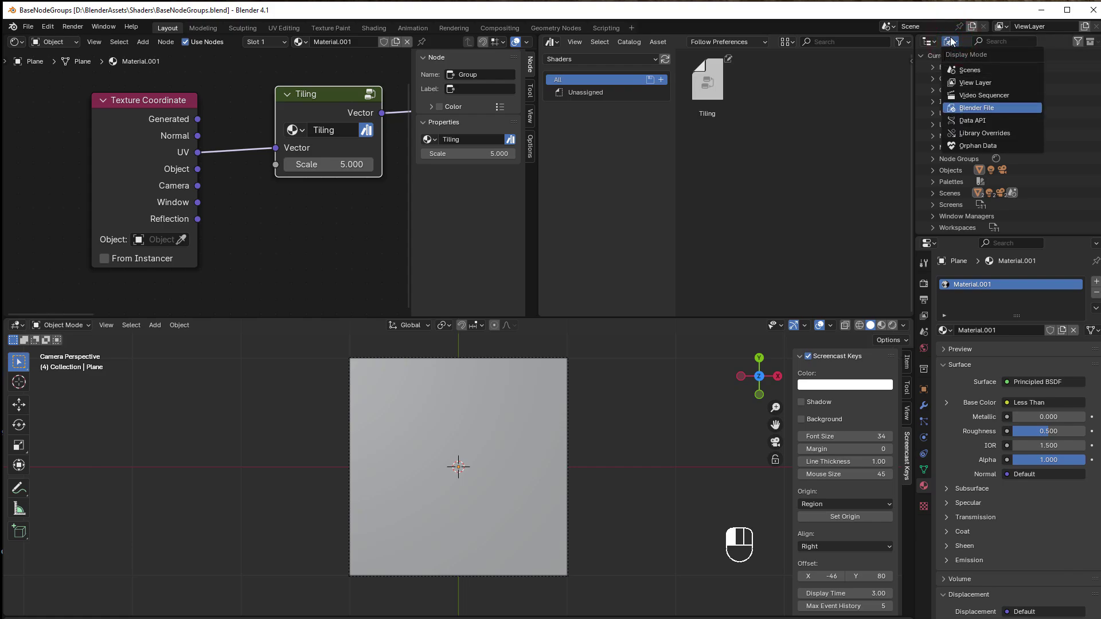
pyautogui.click(933, 156)
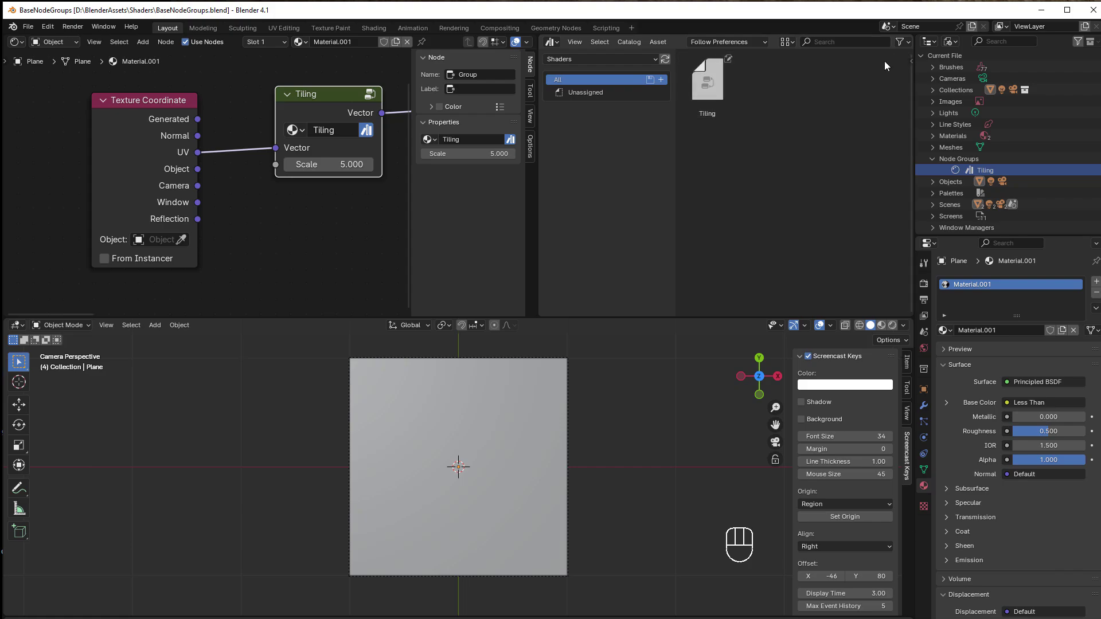
pyautogui.press('n')
pyautogui.click(722, 83)
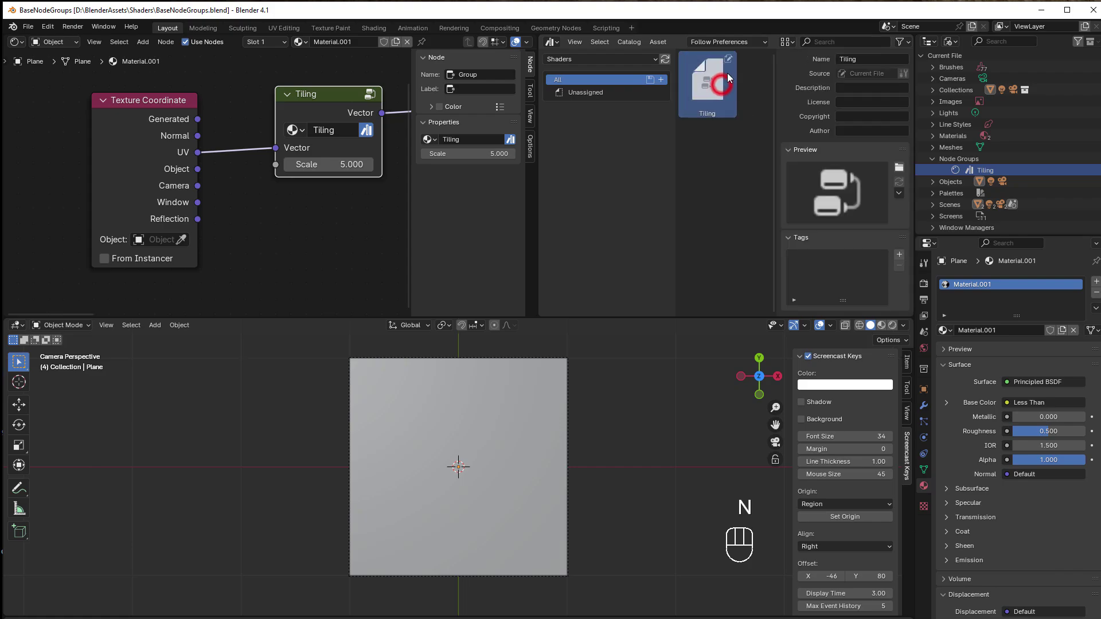